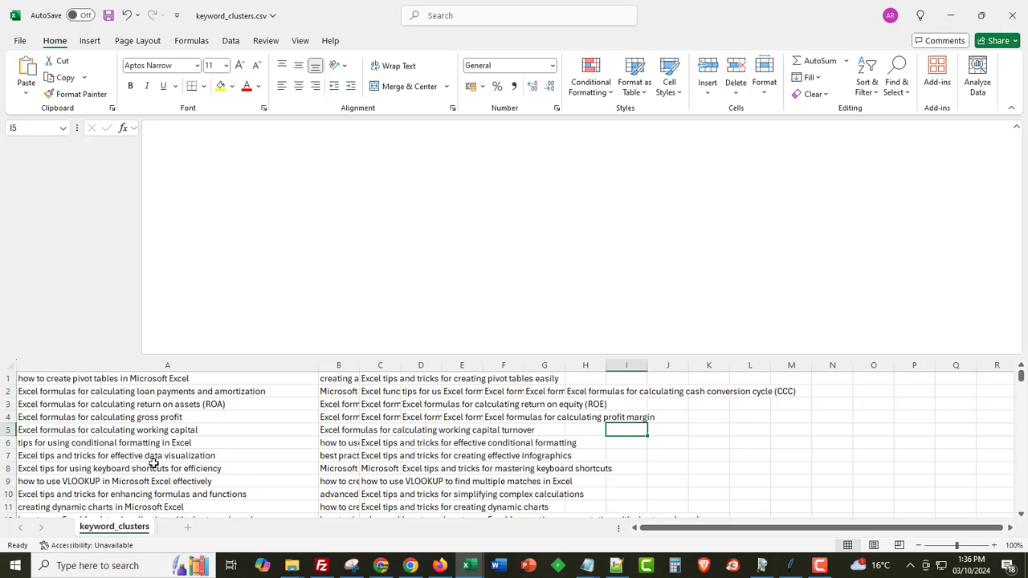
Step: Look through the main keywords in column A down to the last row and return to the first row
click(111, 378)
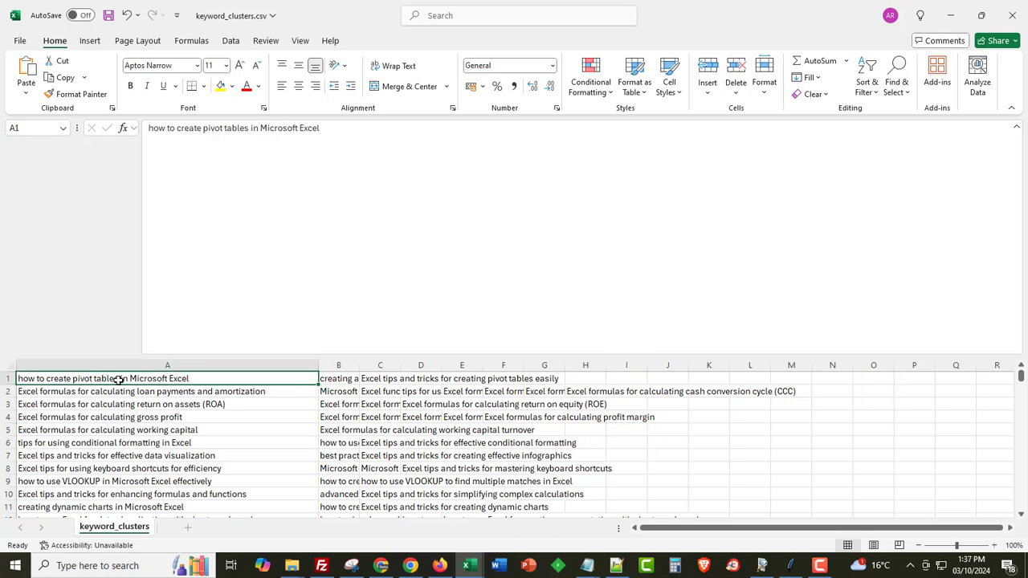
scroll(112, 381, down, 13)
scroll(120, 389, down, 20)
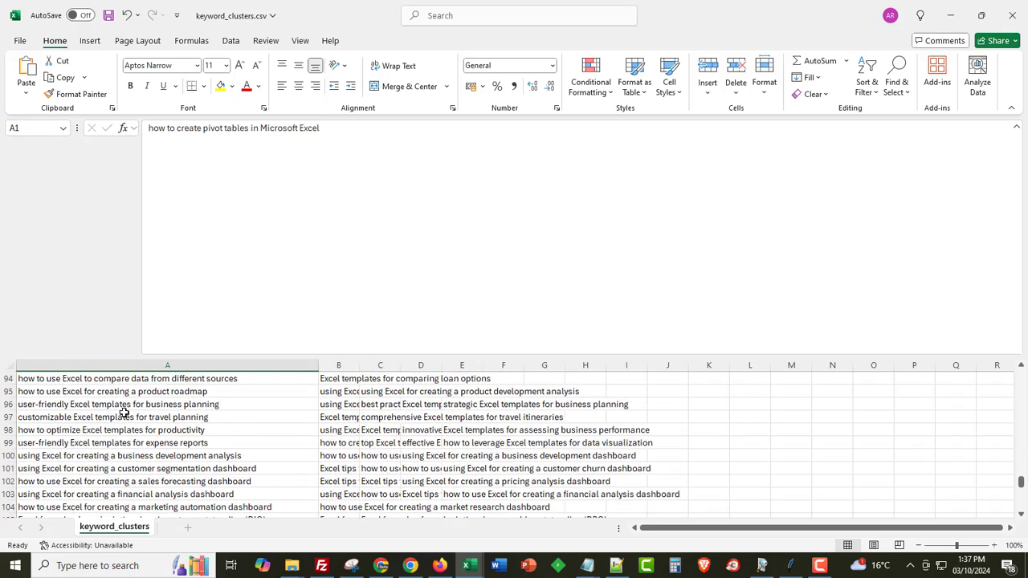
scroll(130, 421, up, 1)
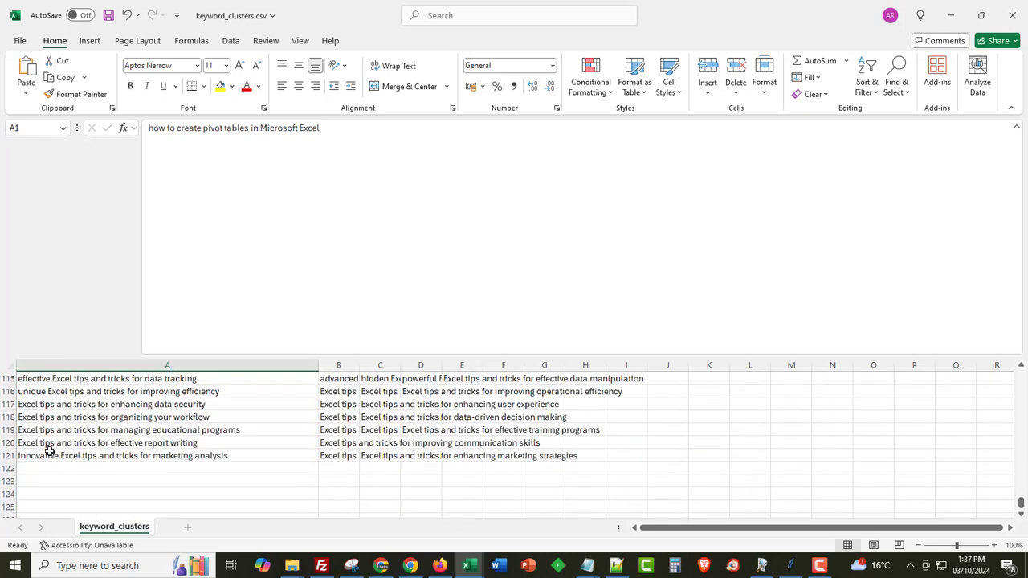
scroll(88, 456, up, 10)
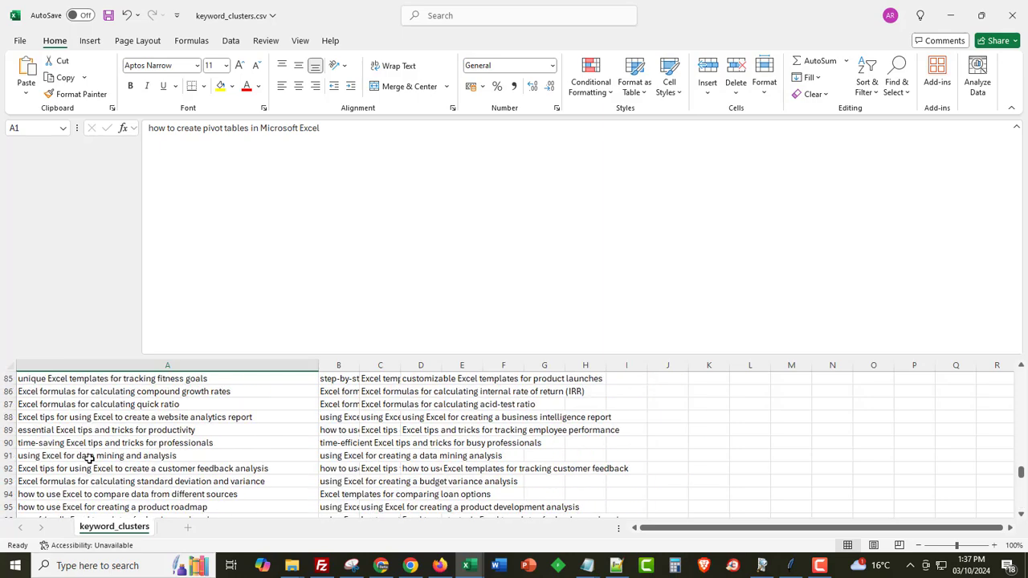
scroll(88, 457, up, 20)
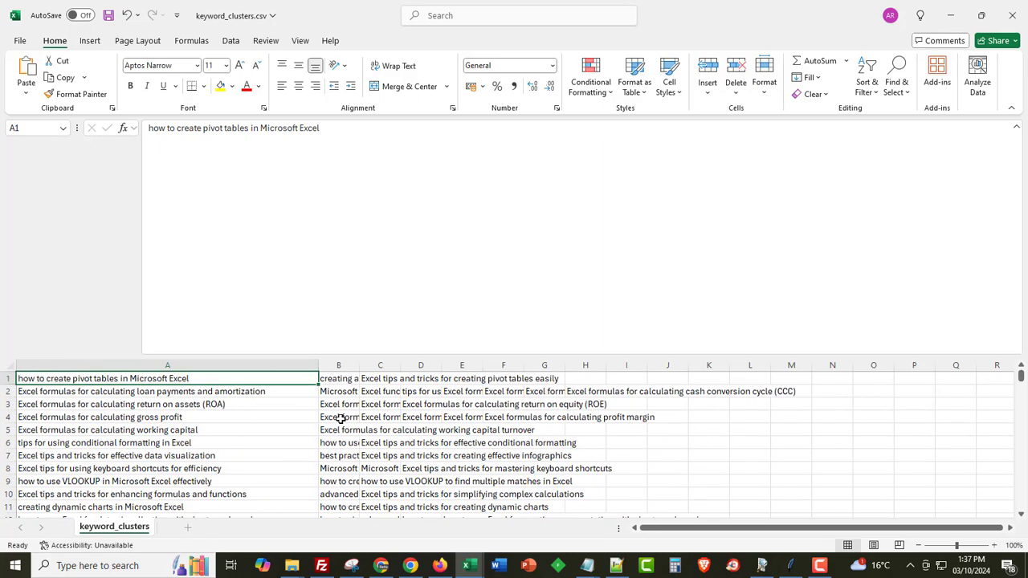
Step: Inspect the full text of the main keyword in A1 and its related keywords across row 1
click(344, 378)
click(405, 379)
click(425, 378)
click(451, 377)
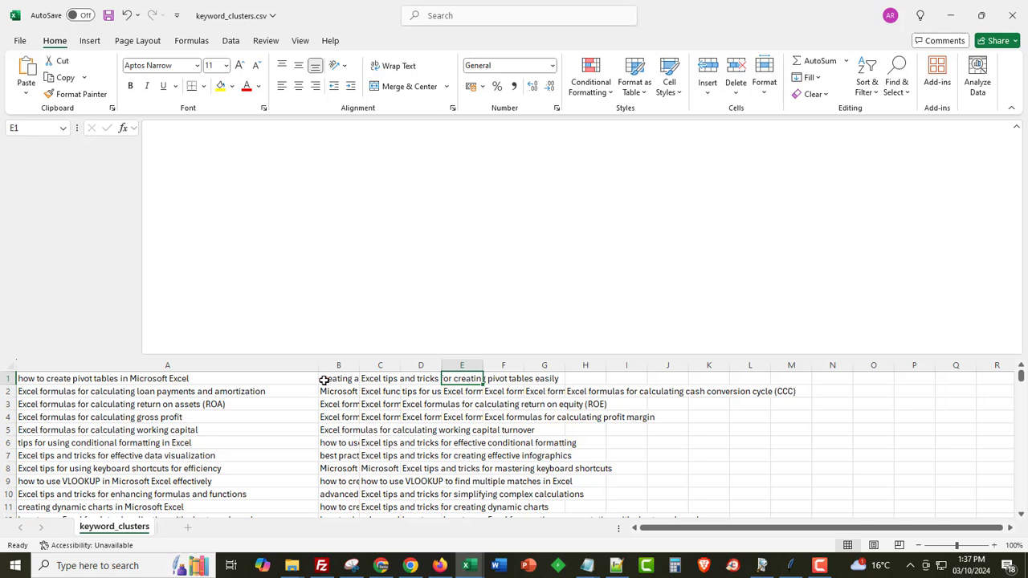
click(26, 378)
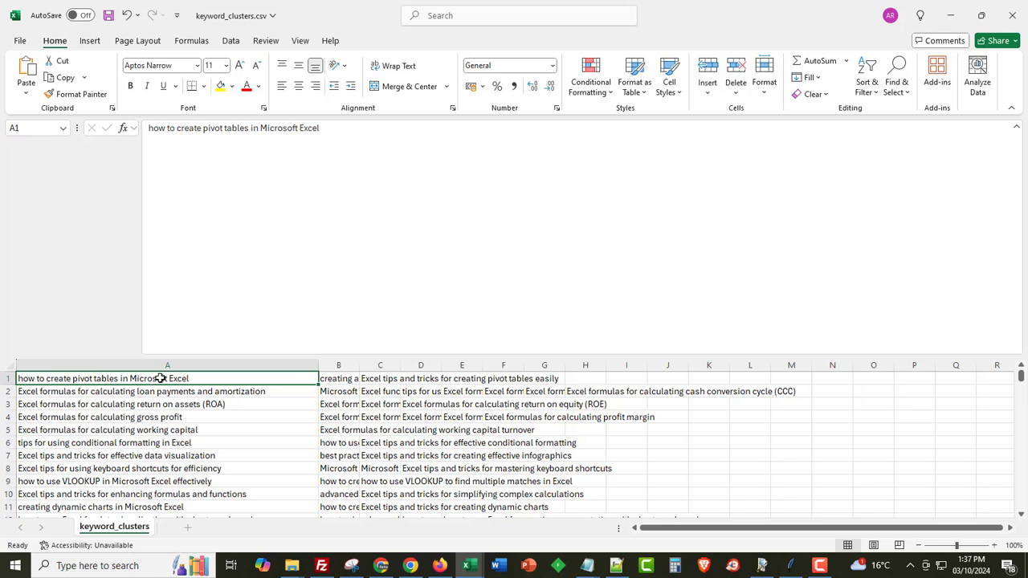
click(337, 378)
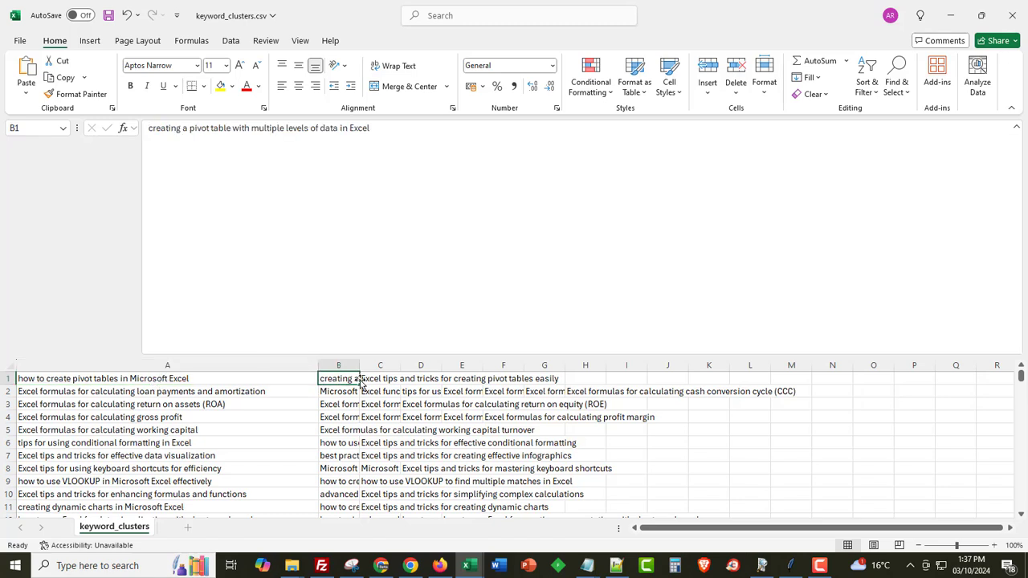
click(381, 381)
click(408, 382)
click(373, 378)
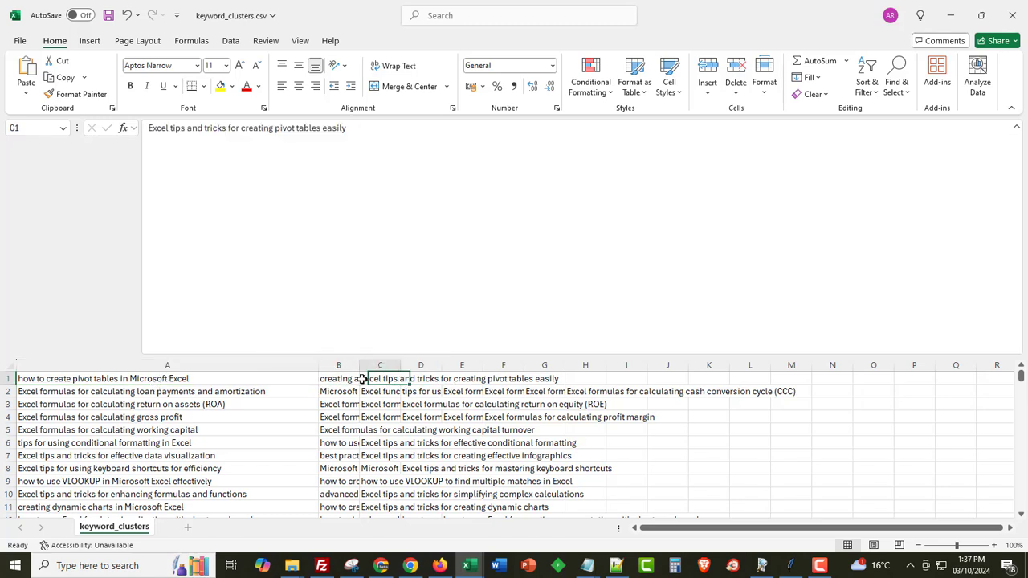
click(330, 378)
Step: Switch to PromptGeneratorAI and open the third prompt of the automation's optimized-article-clusters strategy
click(764, 565)
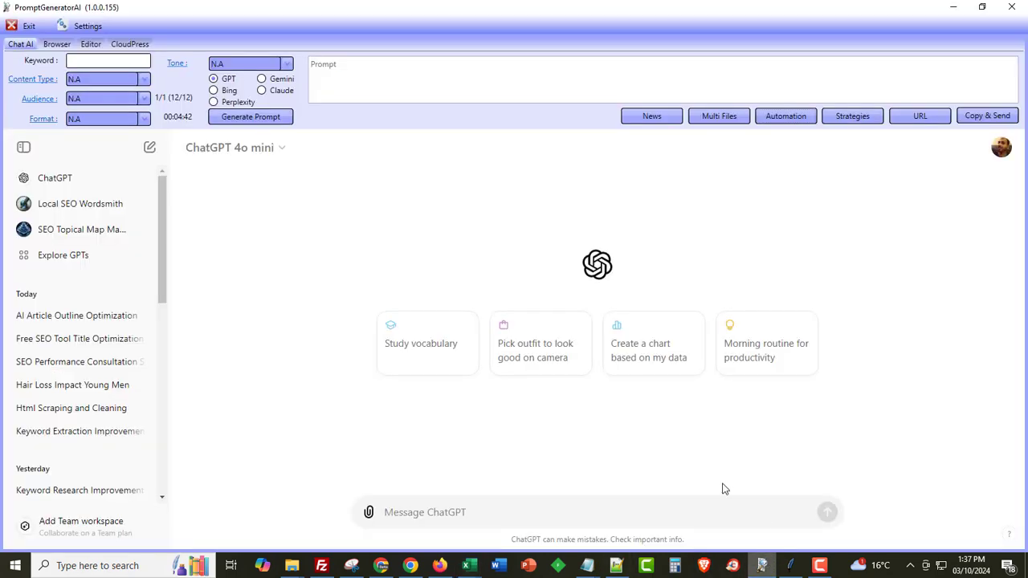
click(787, 117)
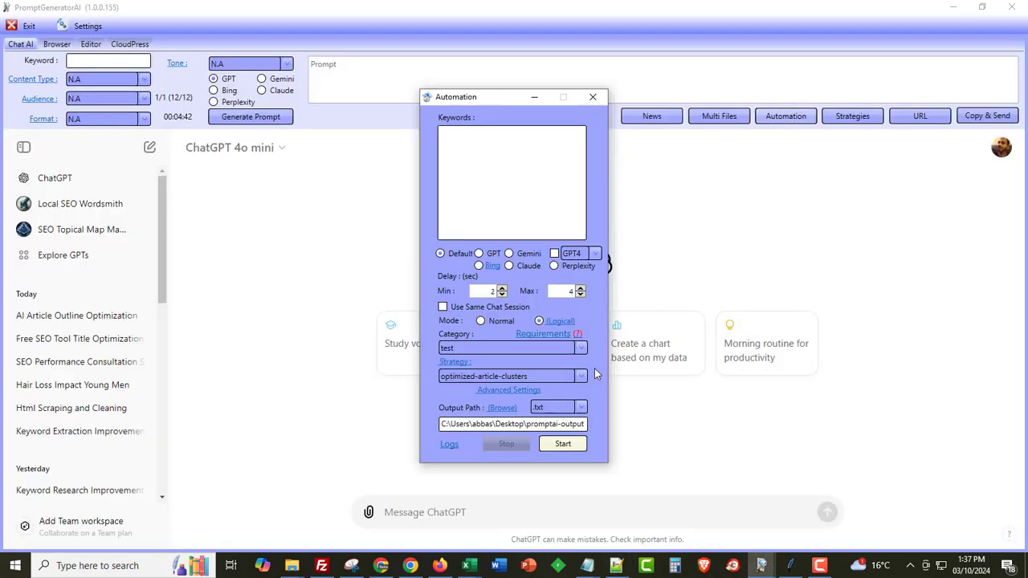
click(454, 362)
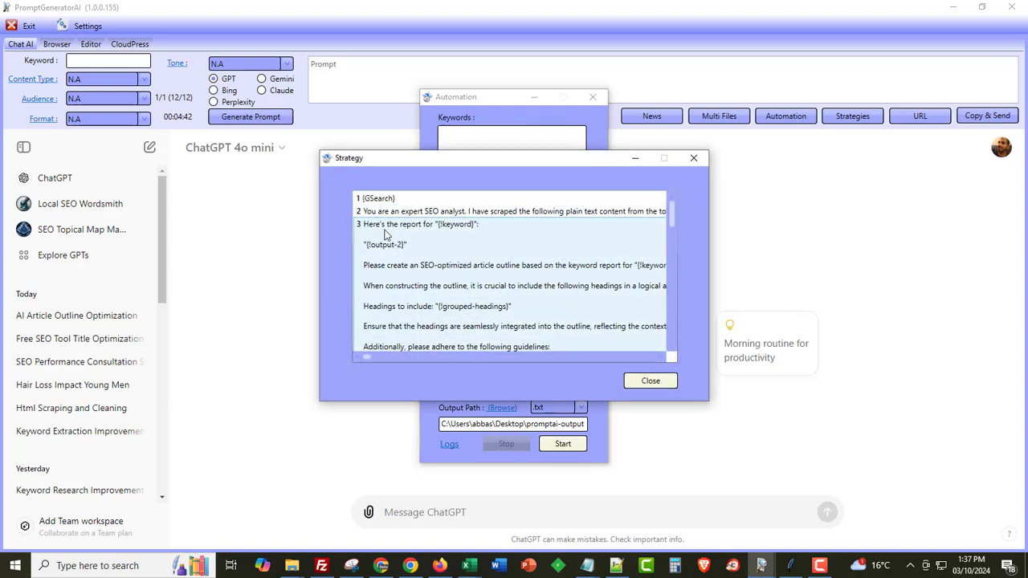
double_click(370, 239)
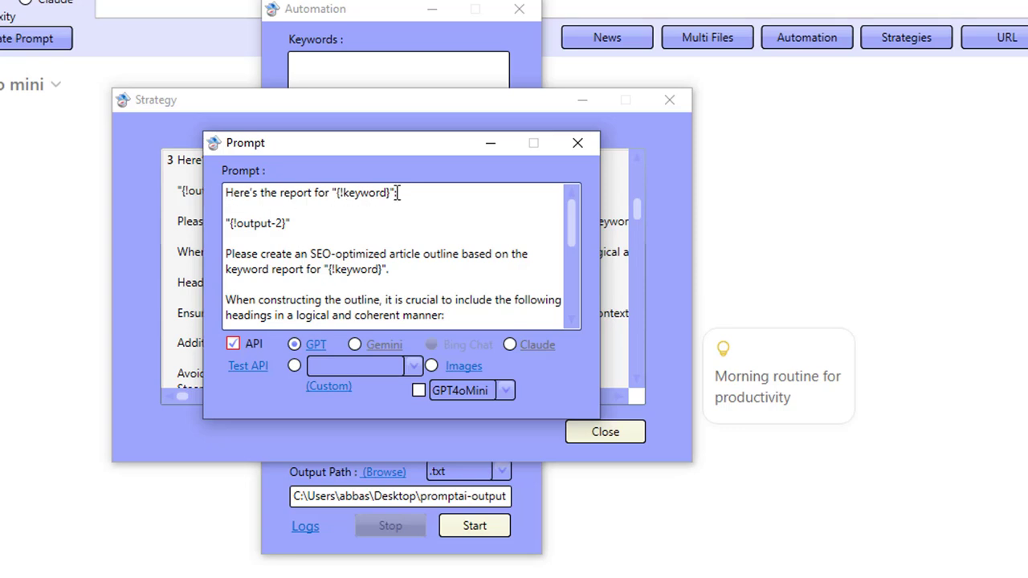
Step: Read the article outline prompt, including its {!grouped-headings} placeholder and writing guidelines, and close the prompt and the strategy
drag(388, 143, 639, 141)
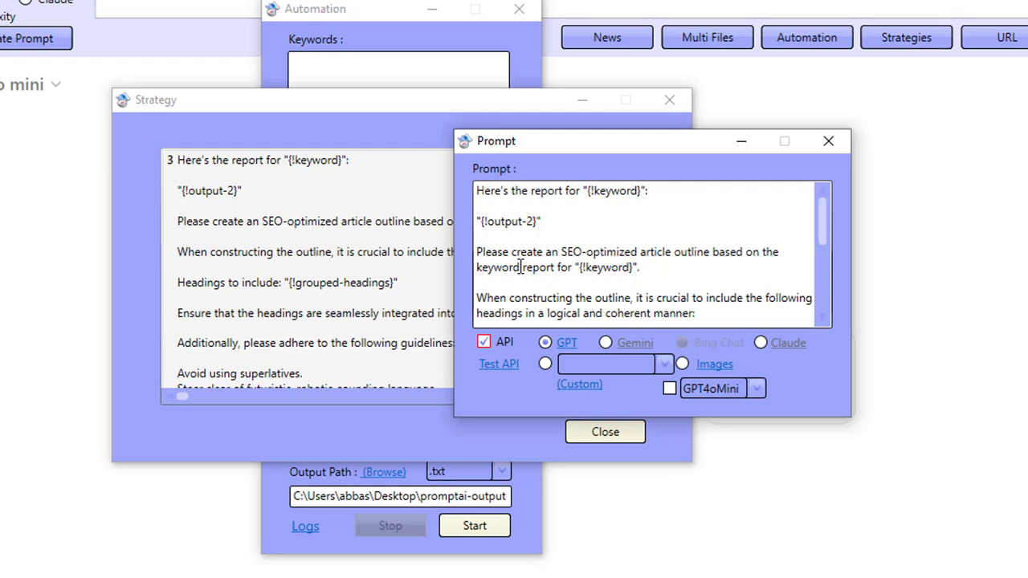
drag(520, 267, 612, 267)
click(612, 267)
scroll(614, 269, down, 1)
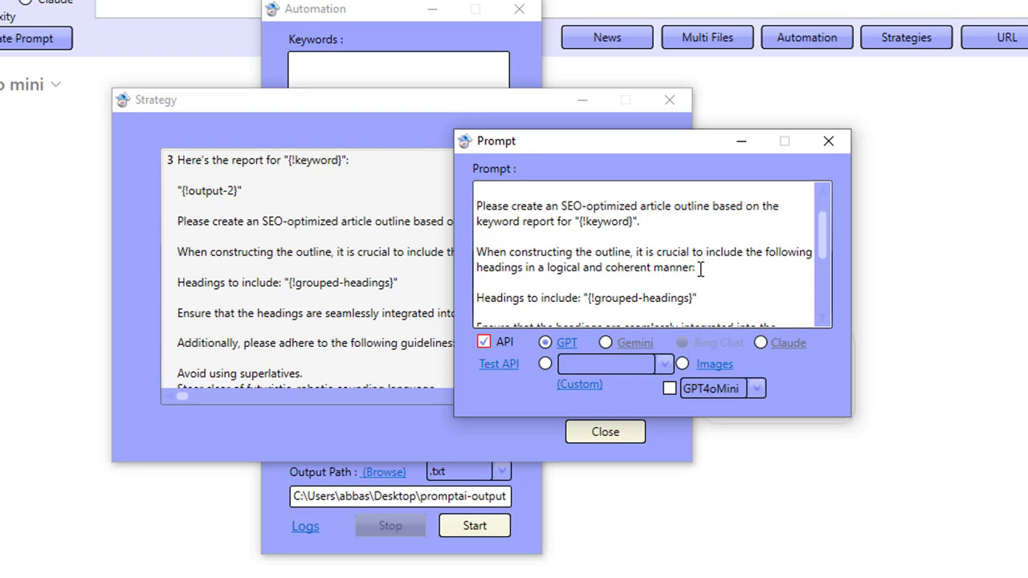
drag(700, 269, 574, 266)
drag(521, 303, 631, 306)
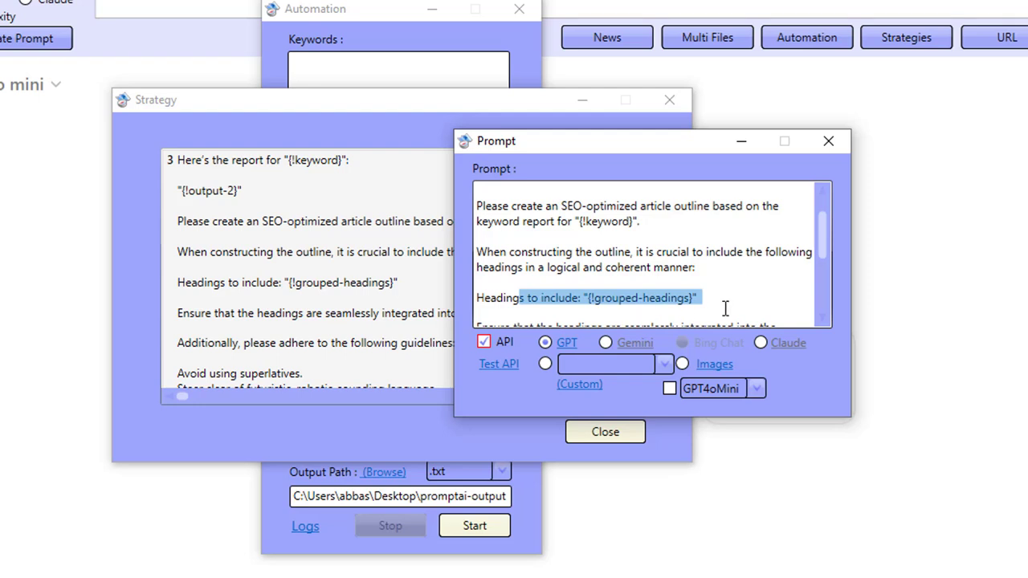
drag(725, 307, 592, 295)
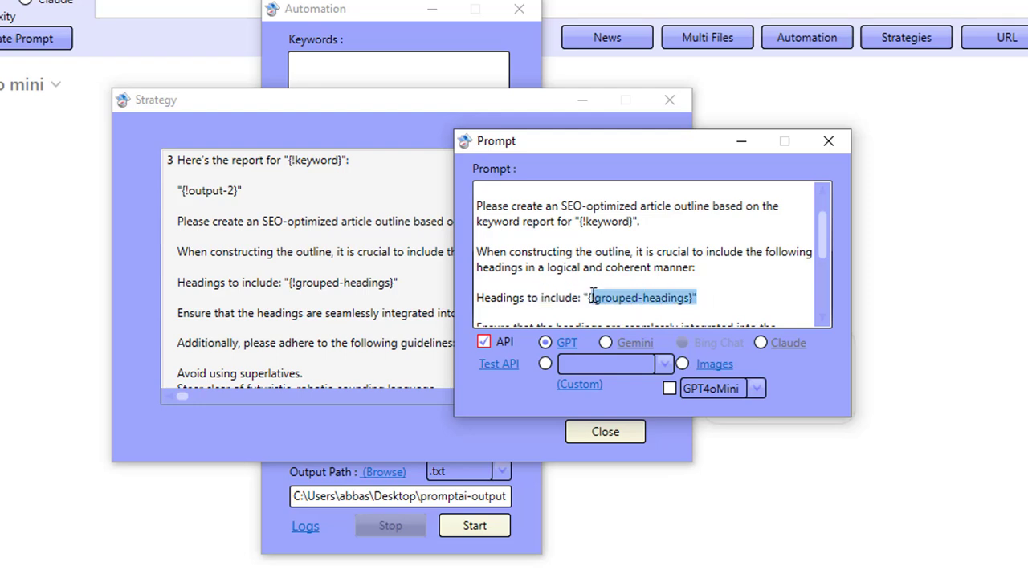
scroll(602, 297, down, 2)
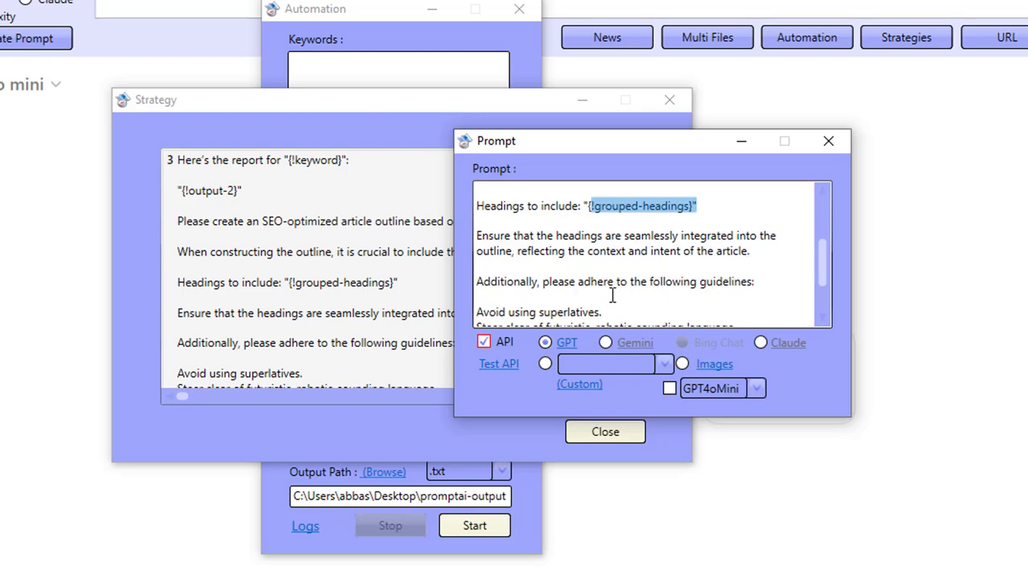
click(740, 287)
scroll(742, 289, down, 2)
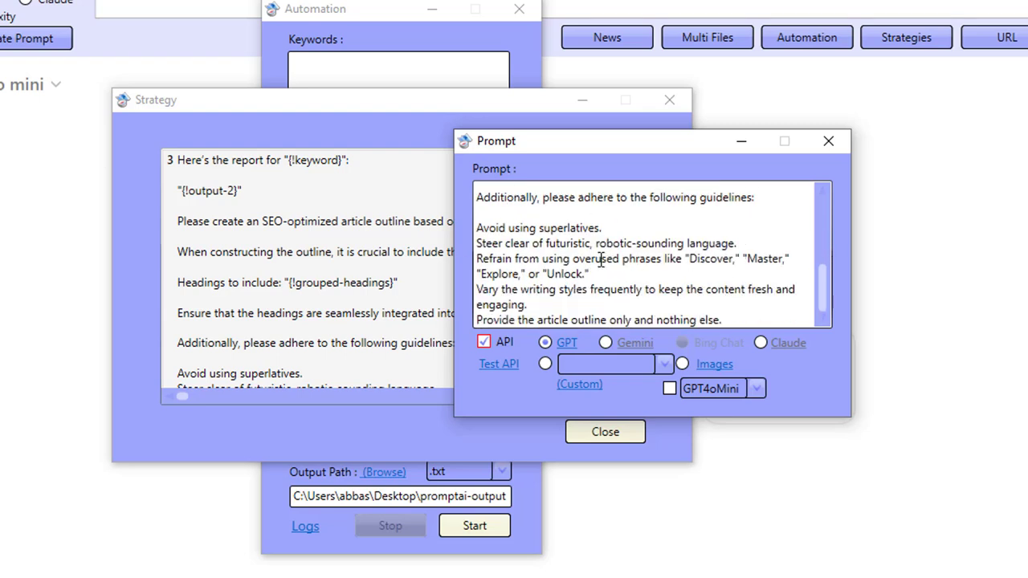
click(827, 142)
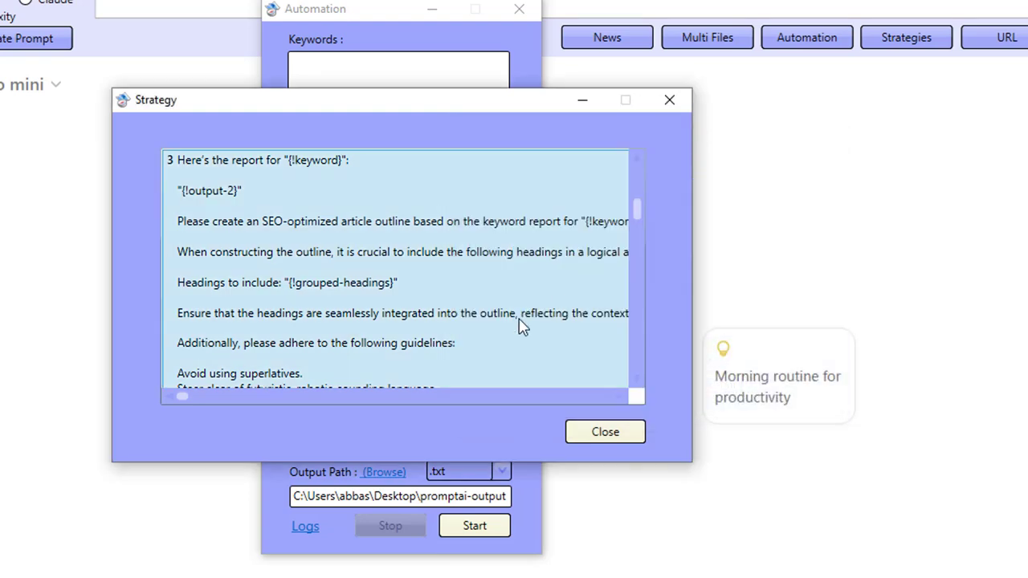
click(670, 101)
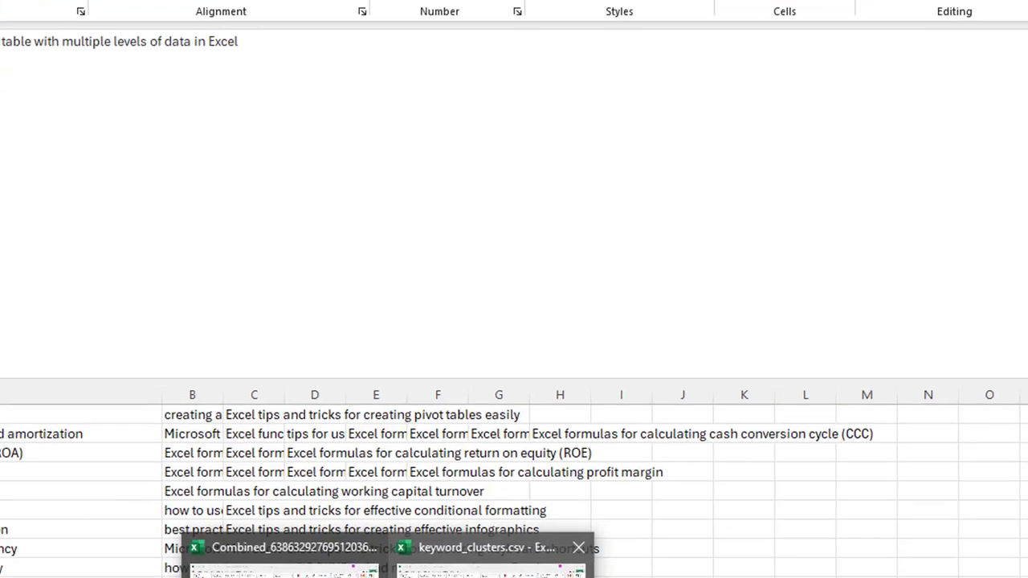
Step: Switch to keyword_clusters.csv in Excel and examine the main keywords in column A alongside their related keywords
click(474, 553)
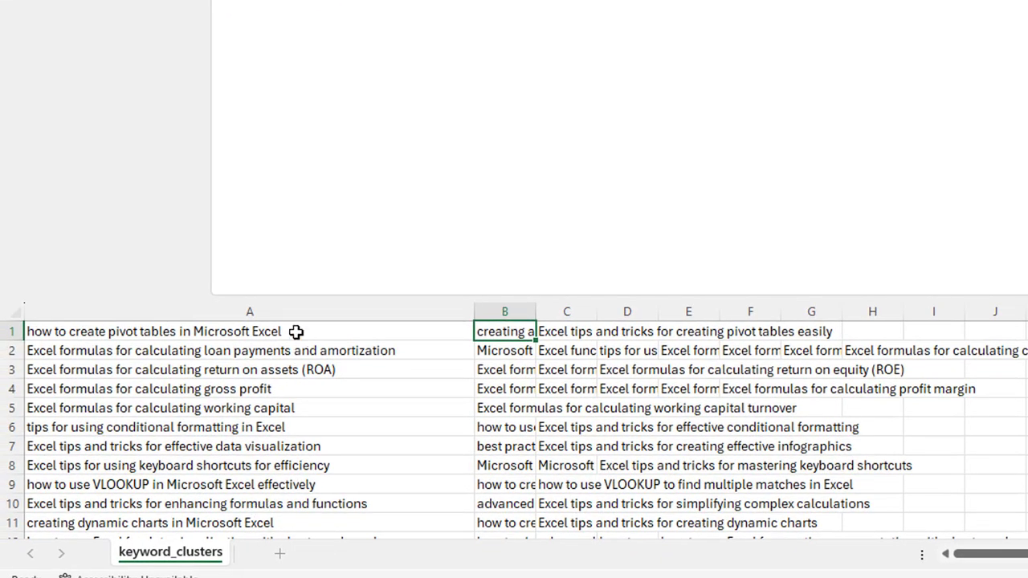
drag(296, 331, 285, 503)
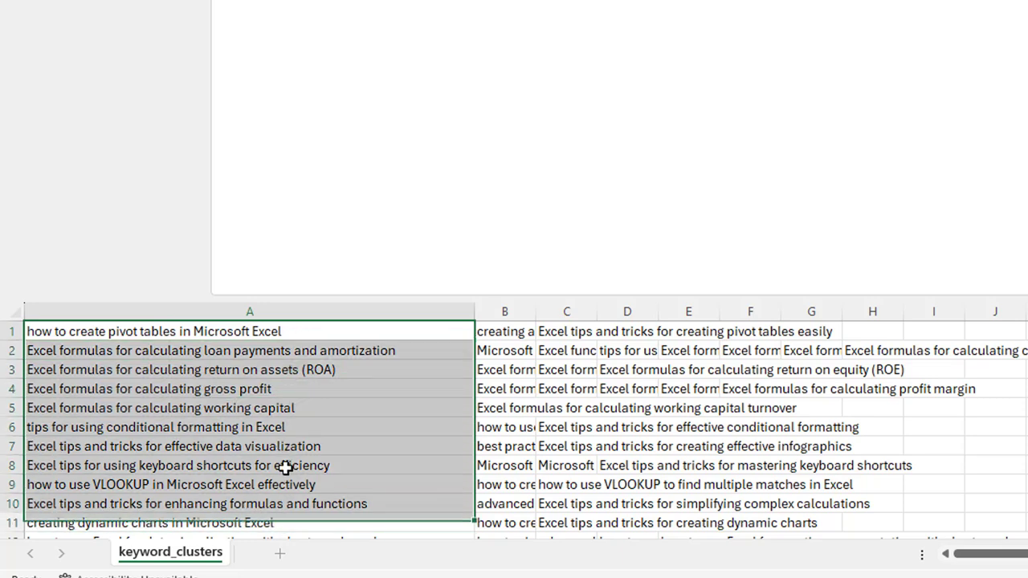
drag(285, 468, 288, 386)
click(287, 386)
click(220, 338)
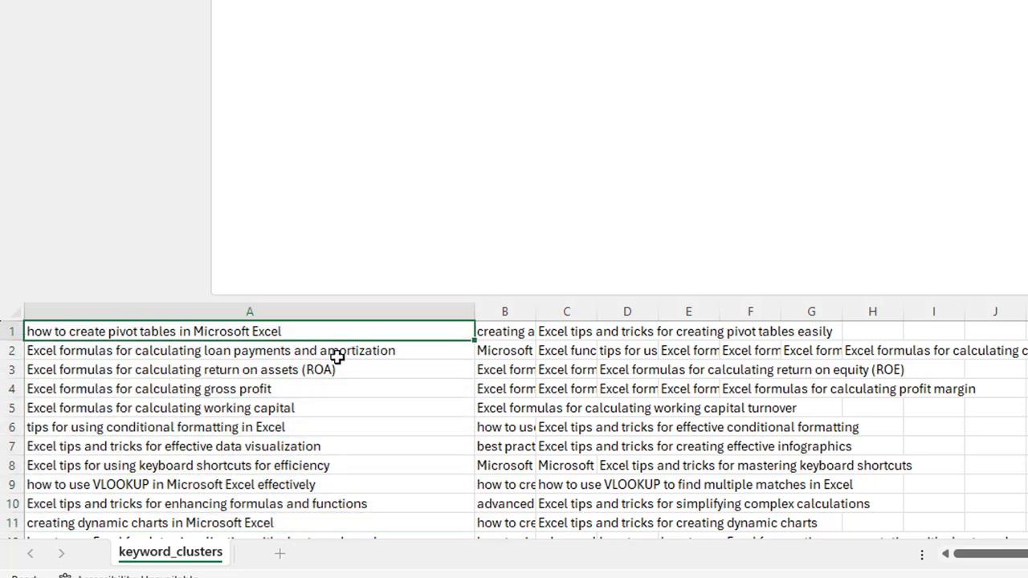
click(500, 329)
click(552, 333)
click(627, 333)
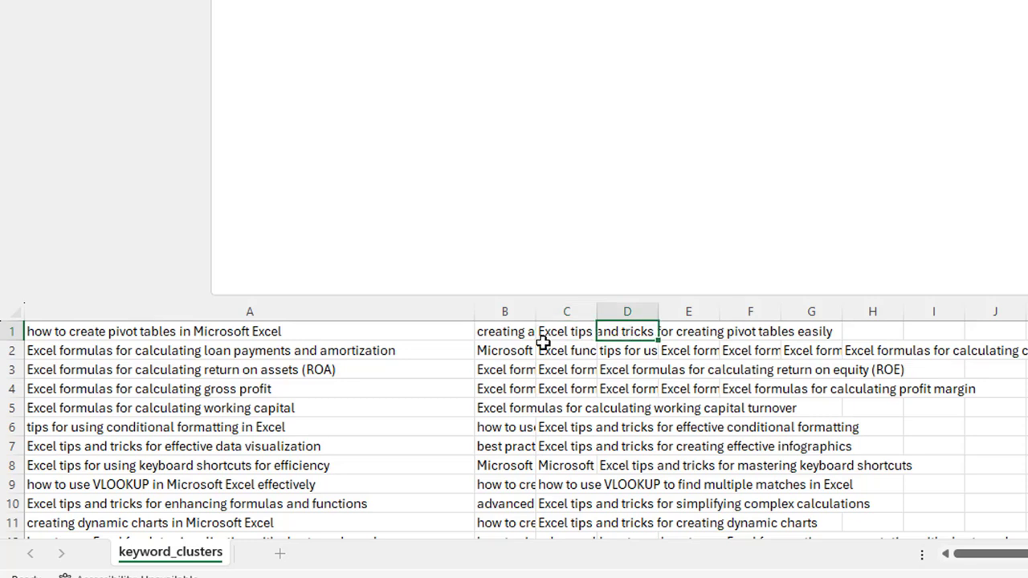
drag(542, 342, 532, 397)
click(281, 459)
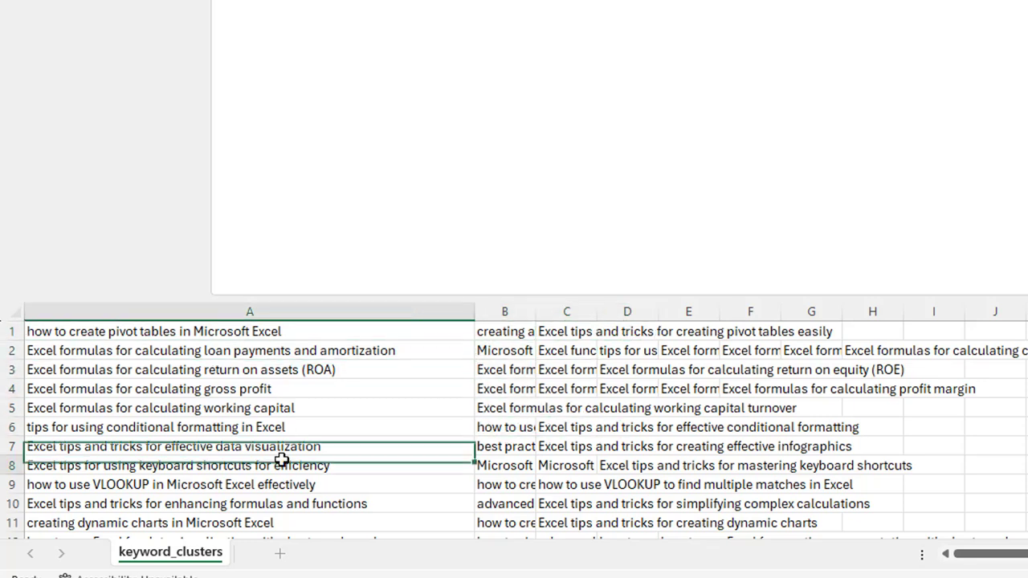
click(281, 461)
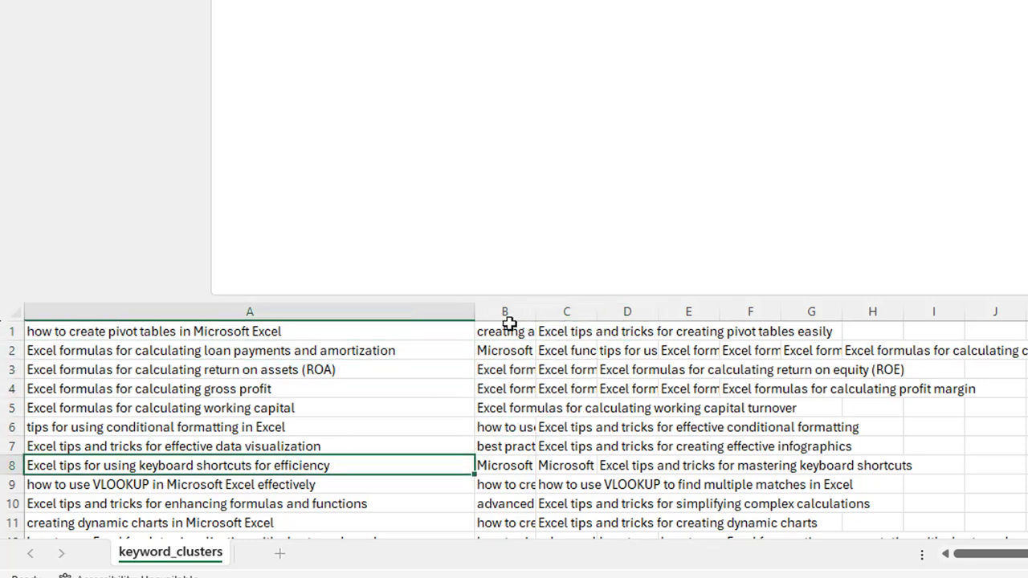
Step: Check the cells of row 1 from B1 to H1 to see how far the related keywords extend
click(507, 326)
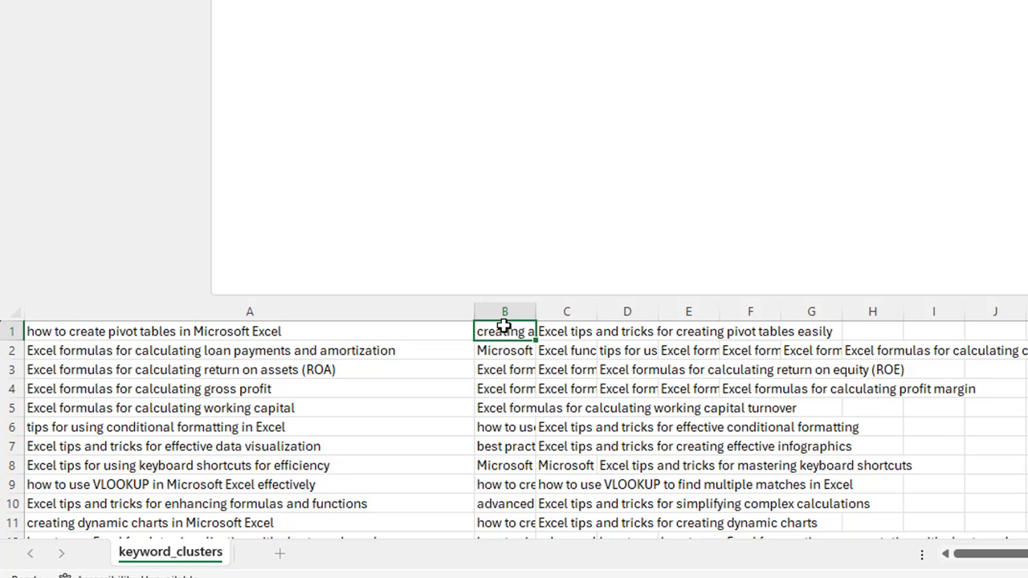
click(558, 331)
click(608, 331)
click(684, 334)
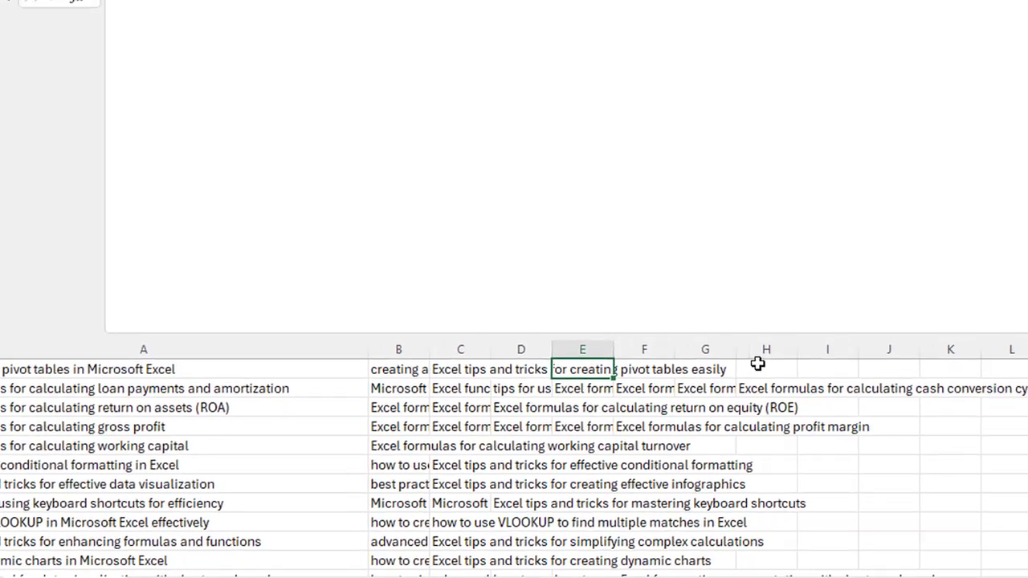
click(862, 327)
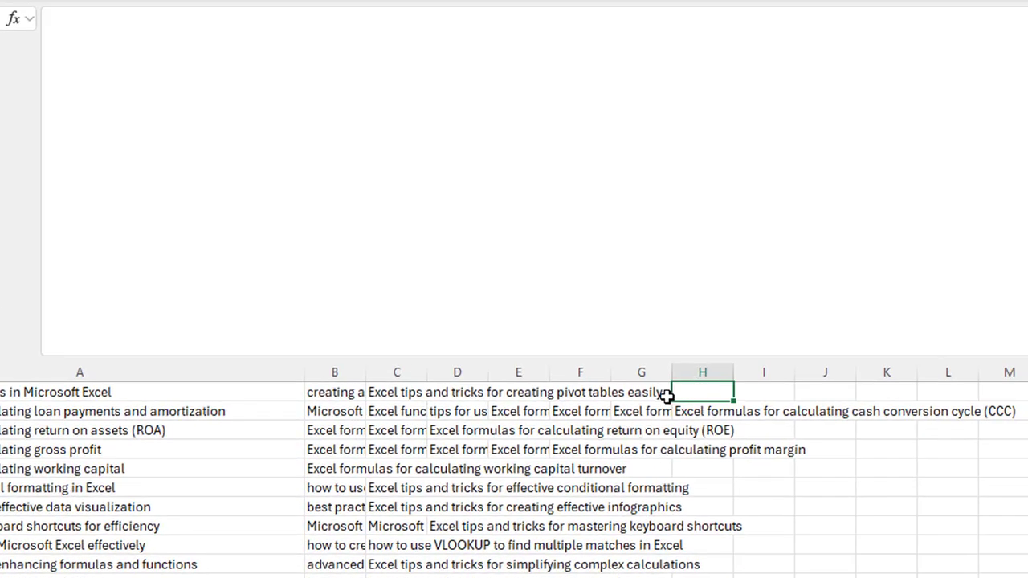
click(663, 394)
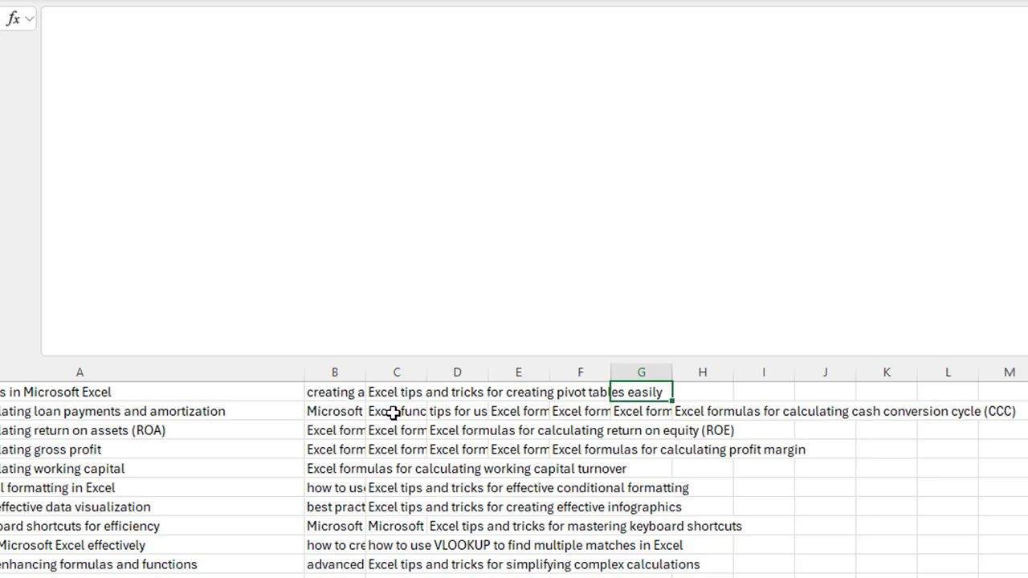
Step: Enter the formula =B1&","&C1&","&D1&","&E1&","&F1 in H1 to join the row's related keywords with commas
click(710, 394)
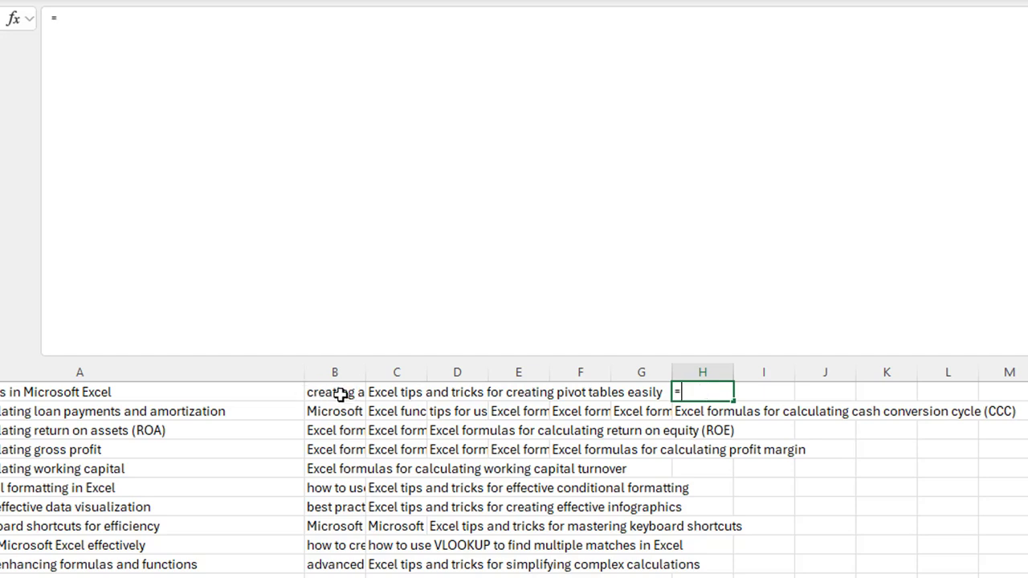
click(341, 393)
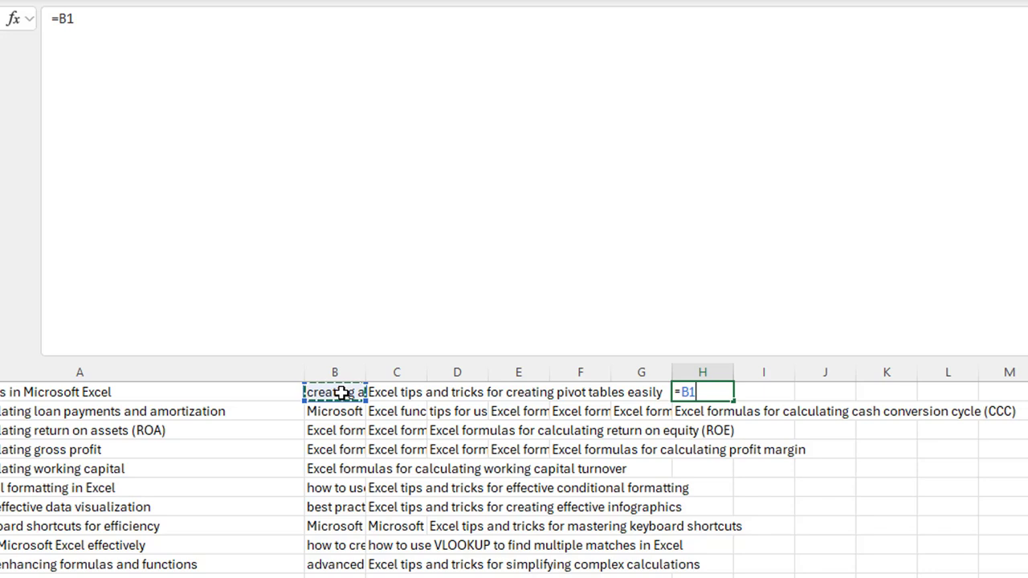
text(&)
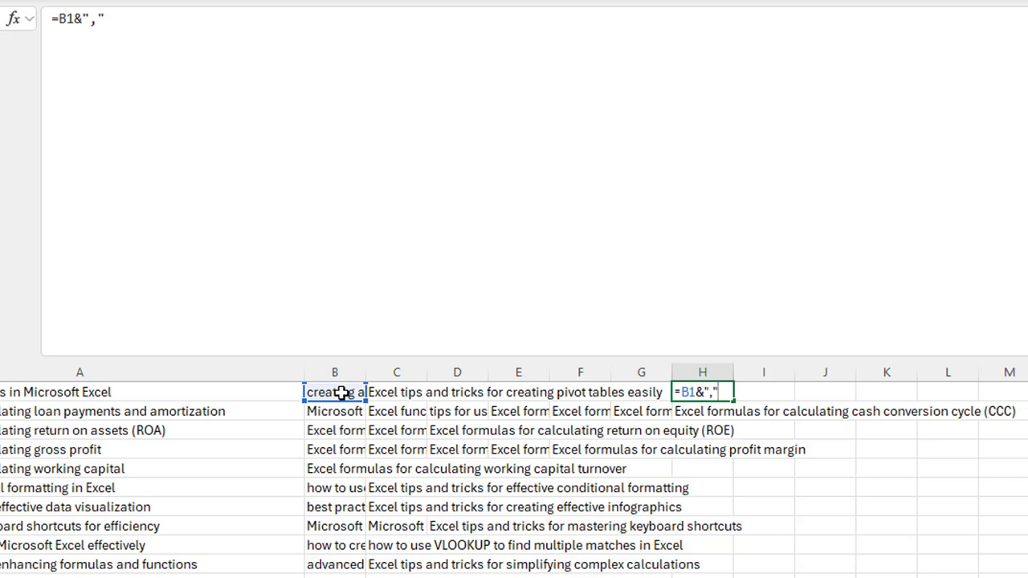
text(","&)
click(402, 391)
text(&",)
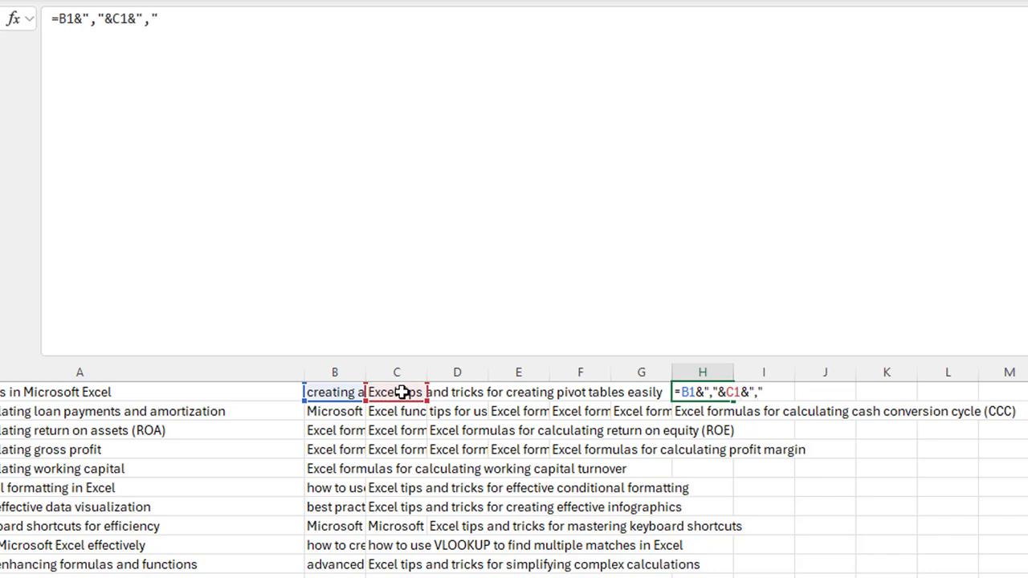
text("&)
click(469, 391)
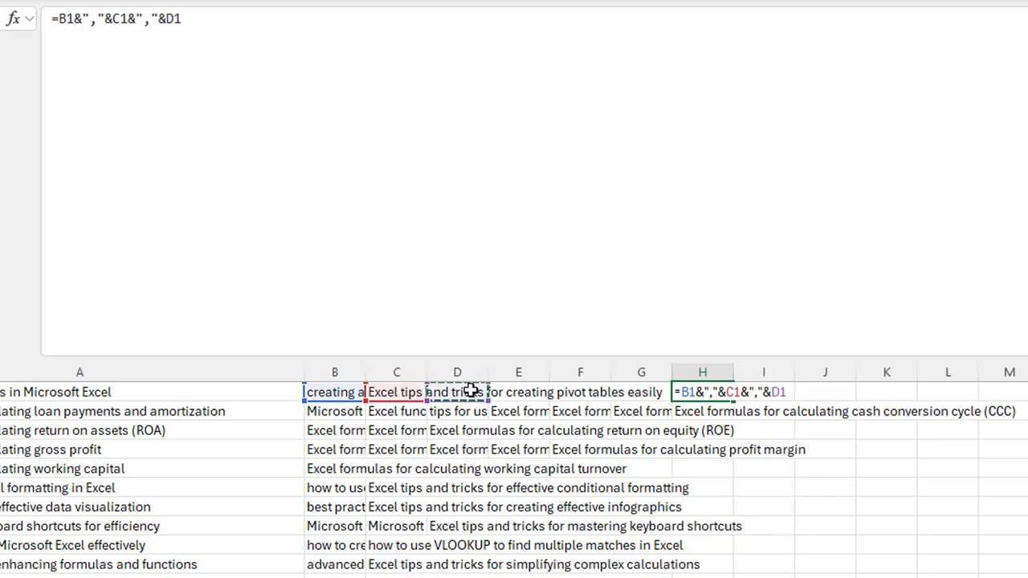
text(&)
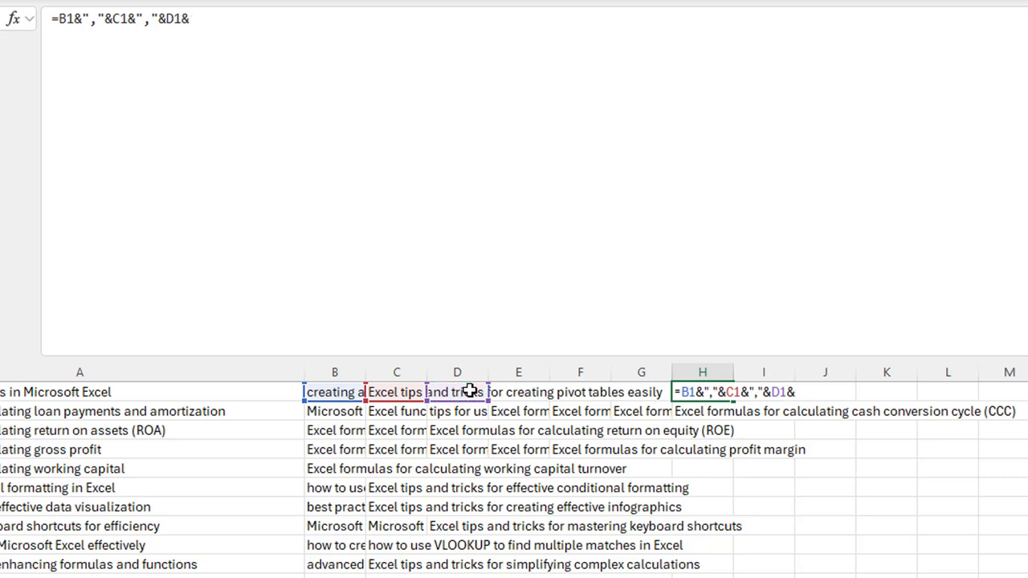
text(","&)
click(523, 391)
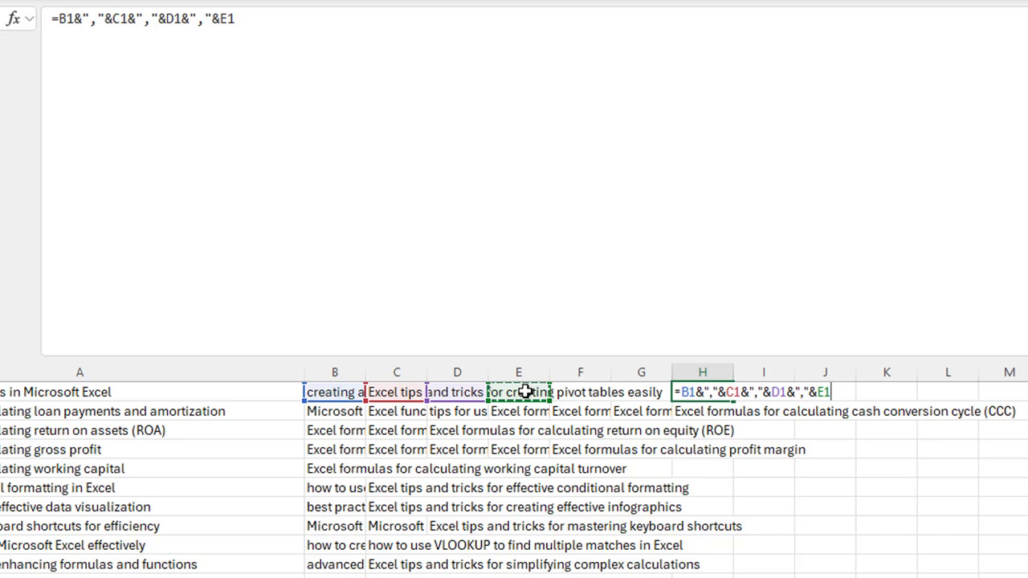
text(&)
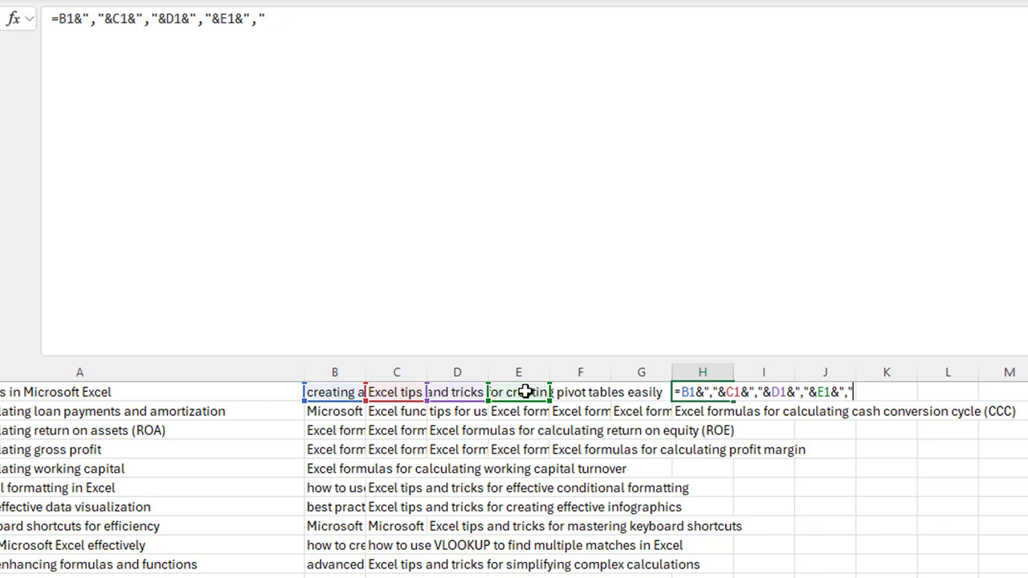
text(","&)
click(571, 392)
key(Return)
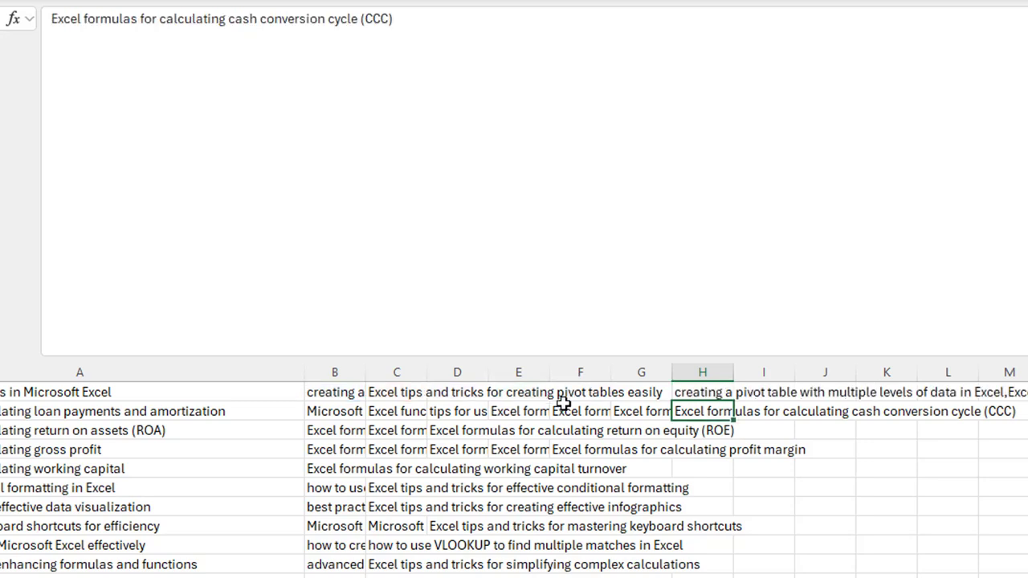
Step: Fill the keyword-joining formula from H1 down column H for all keyword rows
click(703, 391)
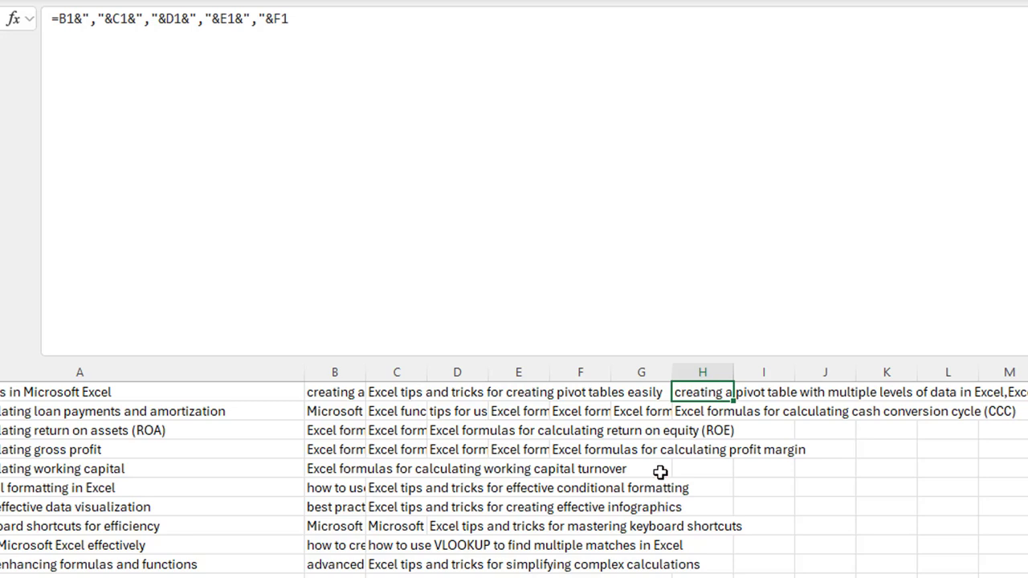
double_click(735, 402)
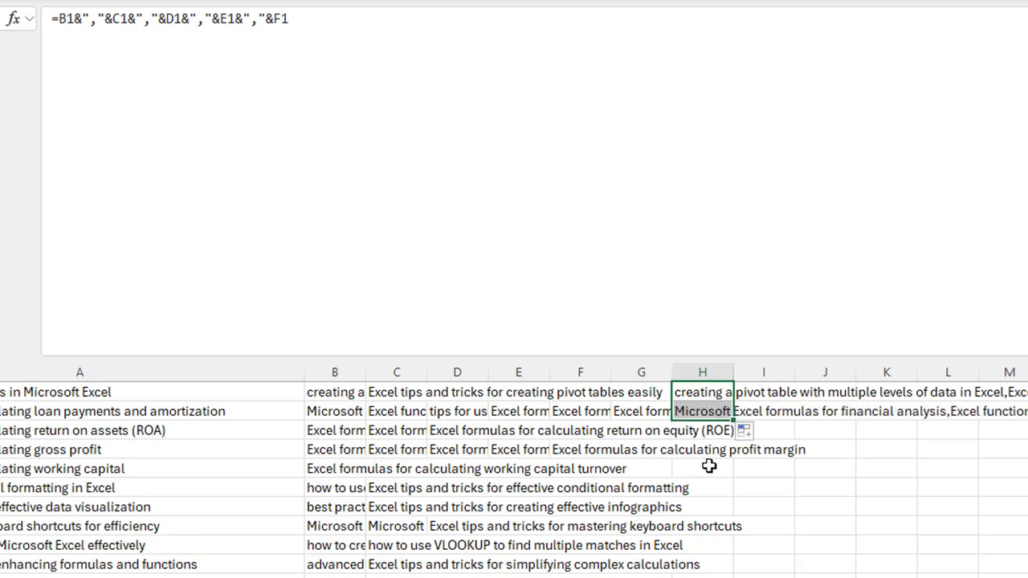
click(708, 465)
click(706, 394)
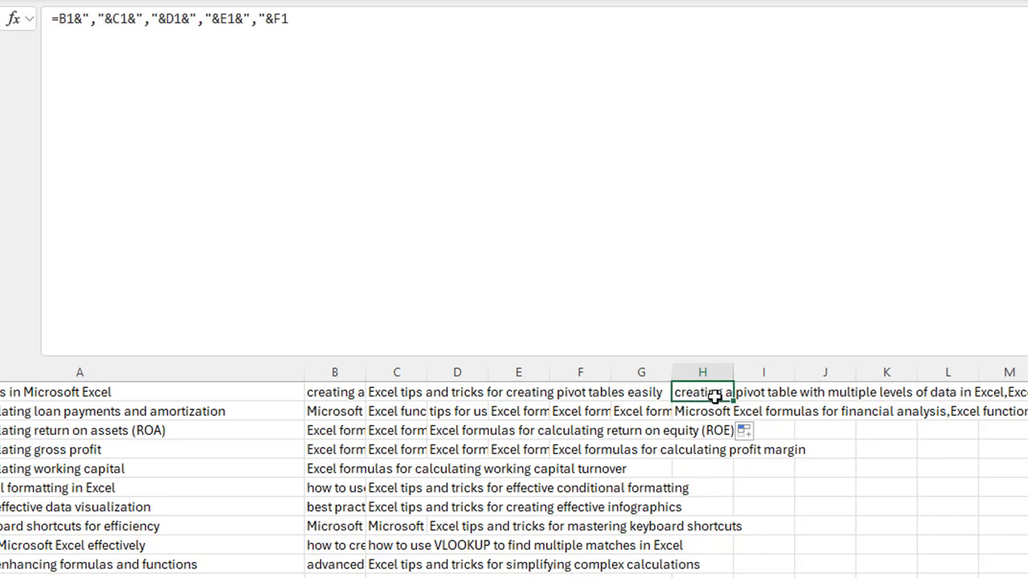
double_click(734, 400)
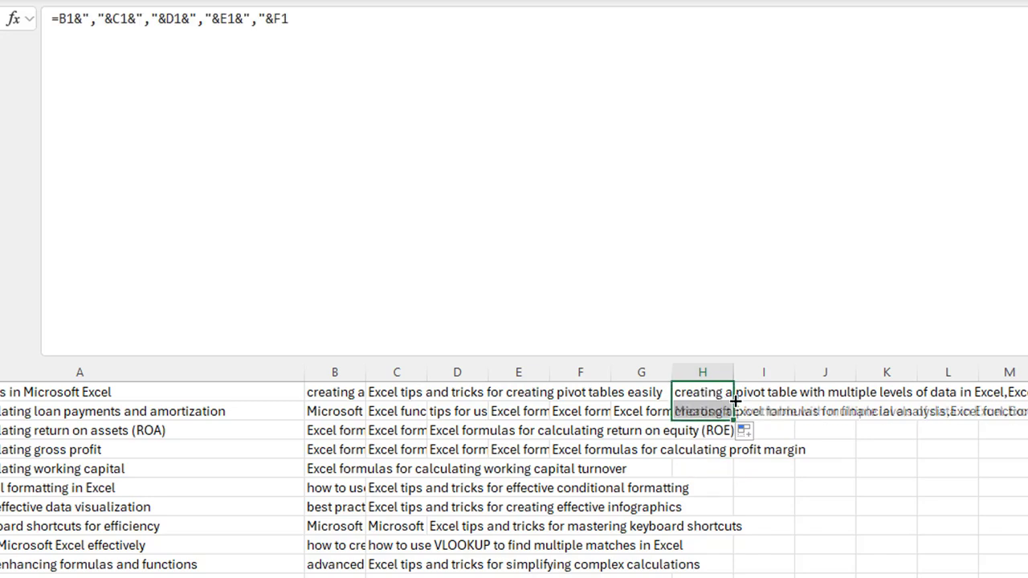
click(712, 411)
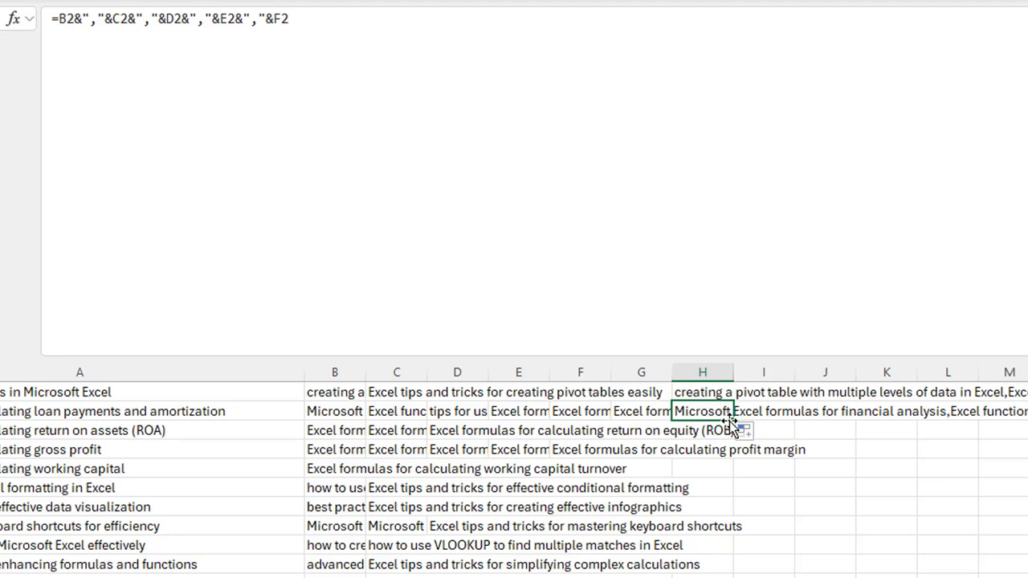
double_click(732, 421)
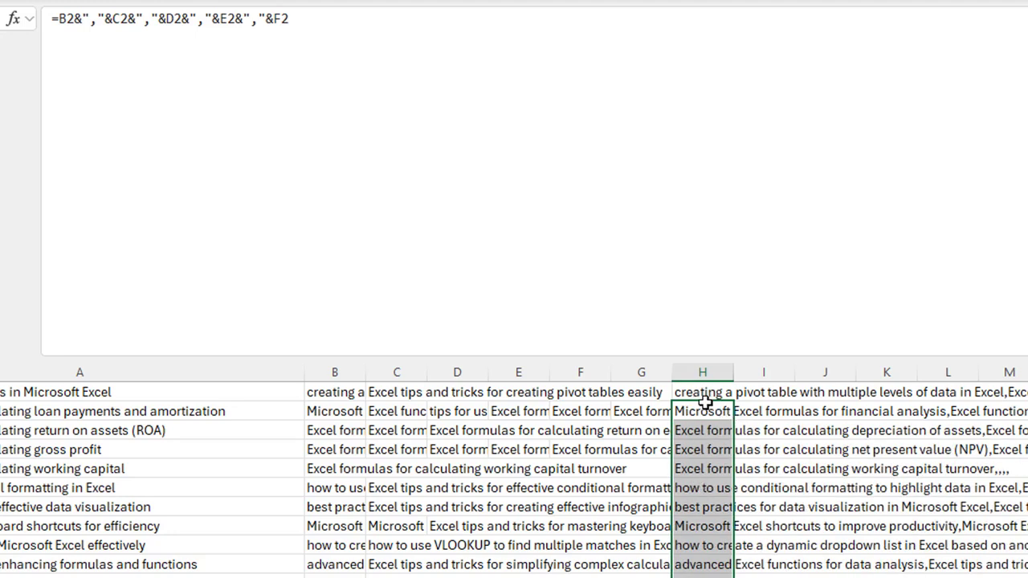
Step: Check the combined related keywords and their formulas in the upper cells of column H
click(694, 424)
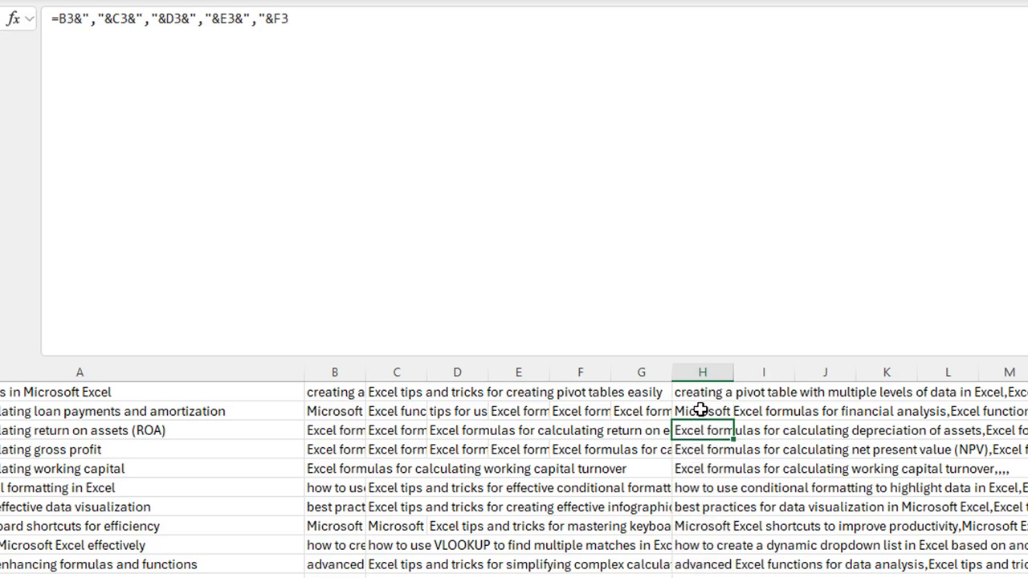
click(695, 409)
click(700, 447)
click(702, 469)
click(702, 487)
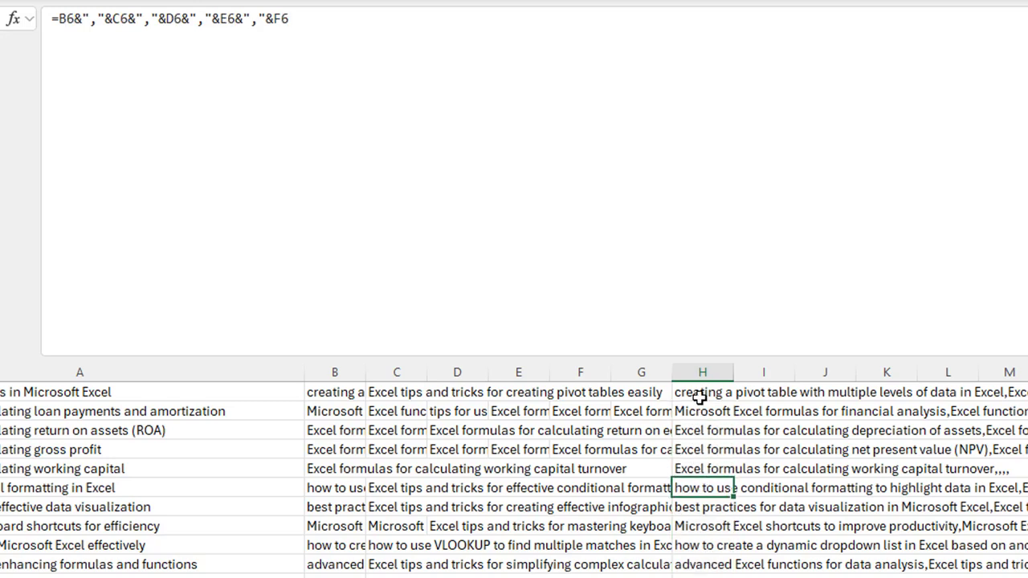
click(699, 409)
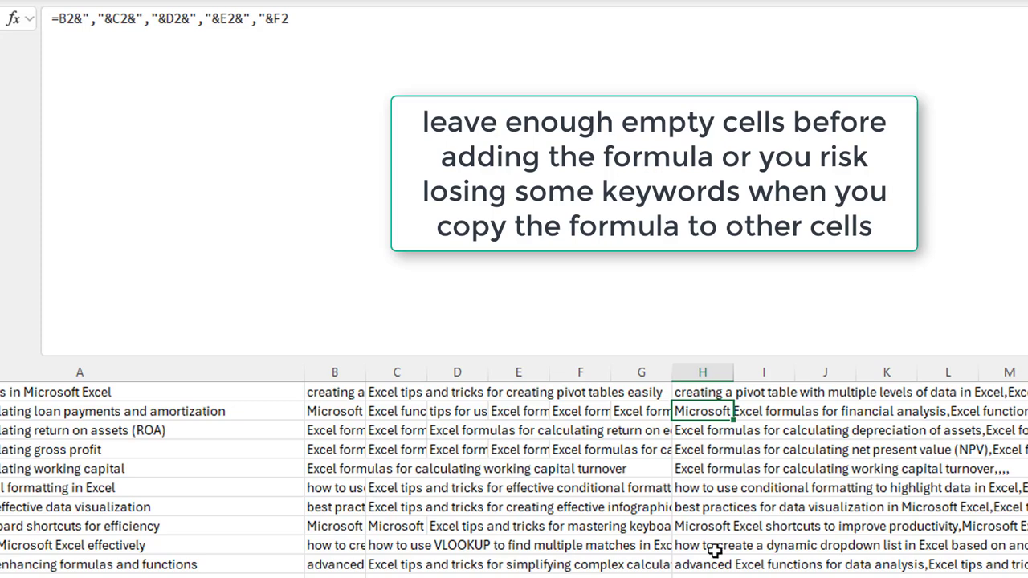
drag(706, 392, 705, 449)
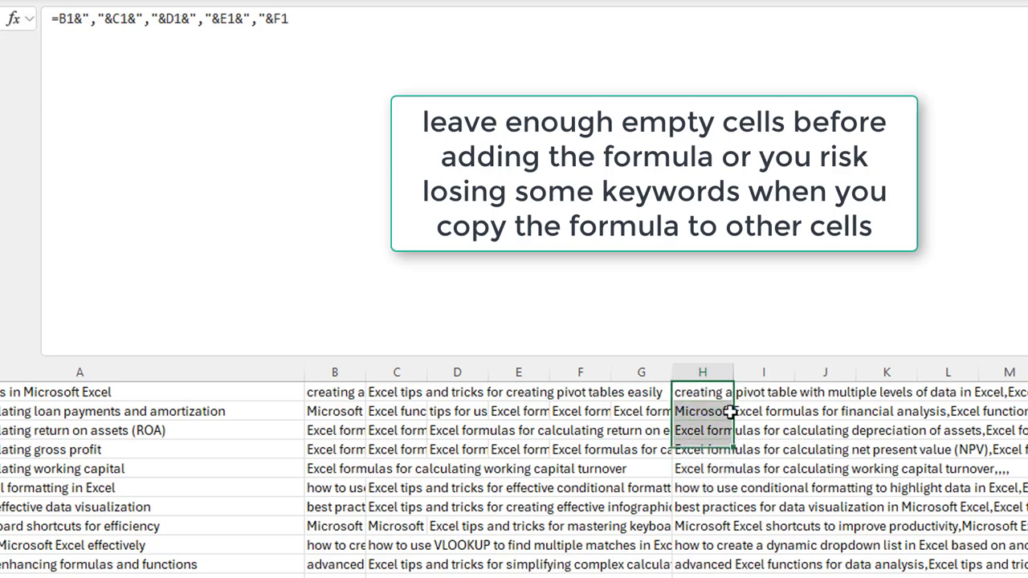
mouse_move(729, 411)
mouse_down()
mouse_move(724, 466)
mouse_move(725, 413)
mouse_move(725, 421)
mouse_up()
Step: Copy the main keywords in A1:A3 into optimized-article-strategy.txt in Notepad and add blank lines below them
click(106, 453)
click(89, 393)
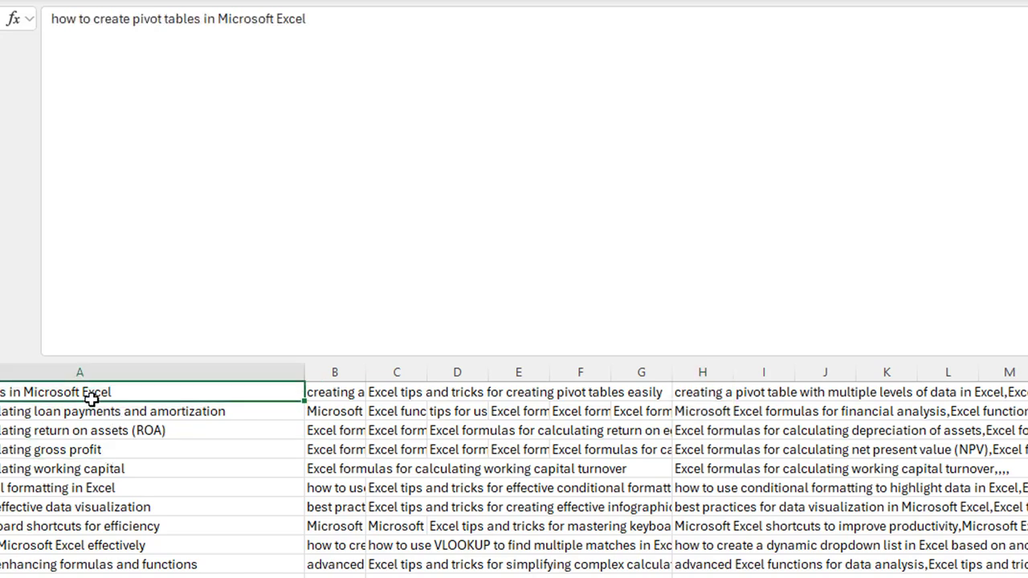
drag(91, 399, 93, 429)
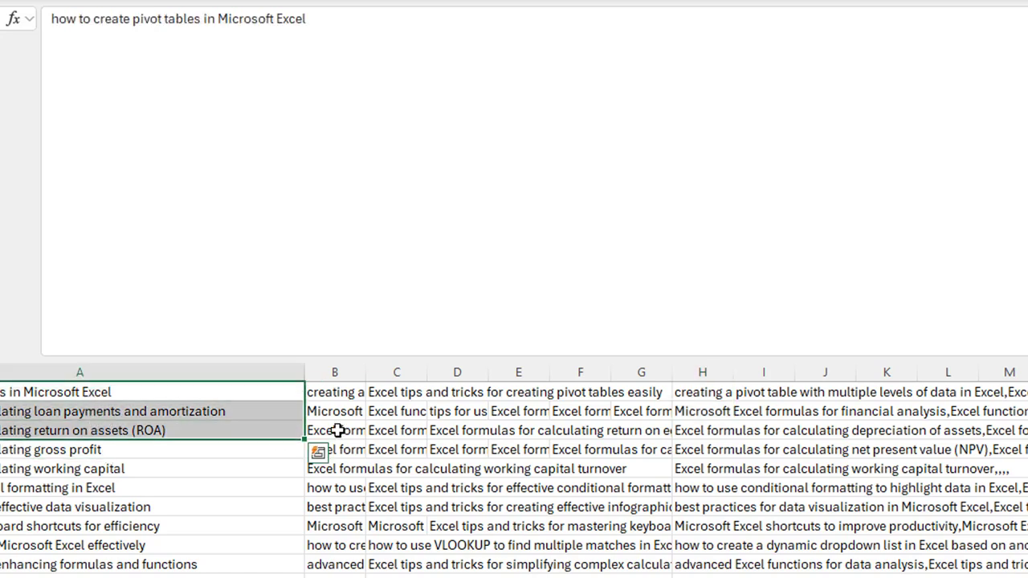
key(ctrl+c)
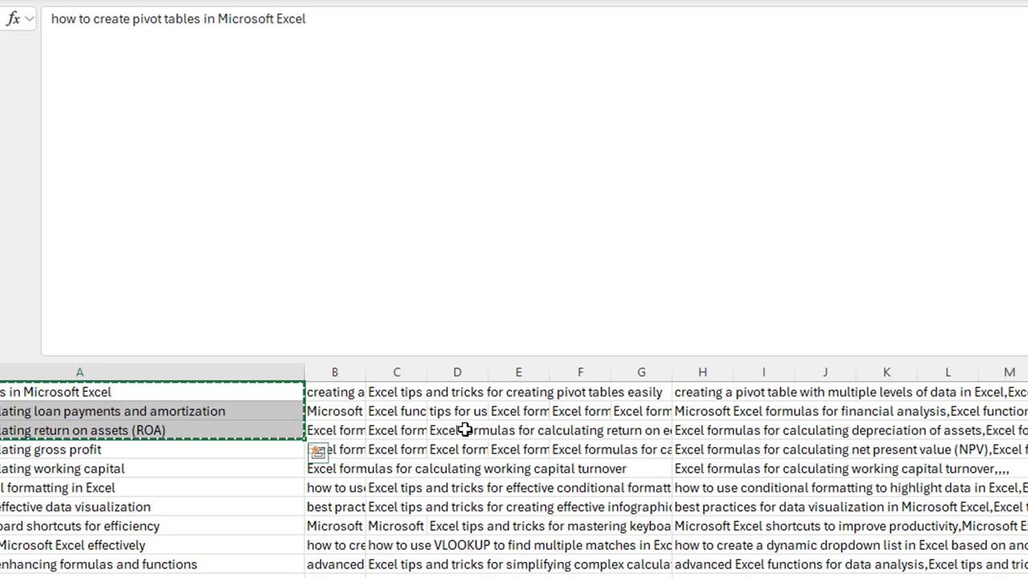
click(614, 525)
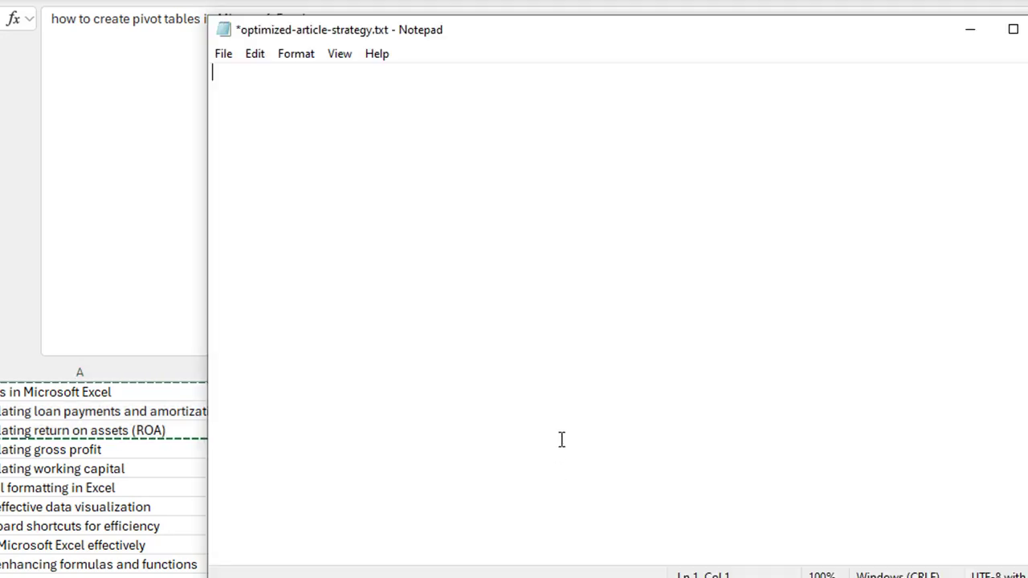
key(ctrl+v)
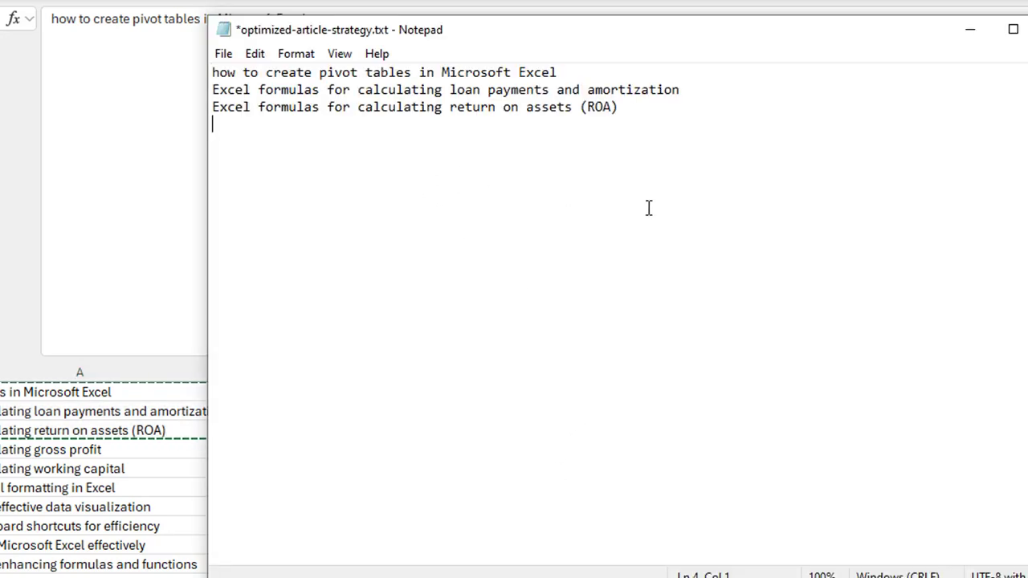
key(Return)
key(Return)
key(Return)
Step: Copy the combined related keywords in H1:H3 from Excel and paste them below the main keywords in Notepad
click(142, 424)
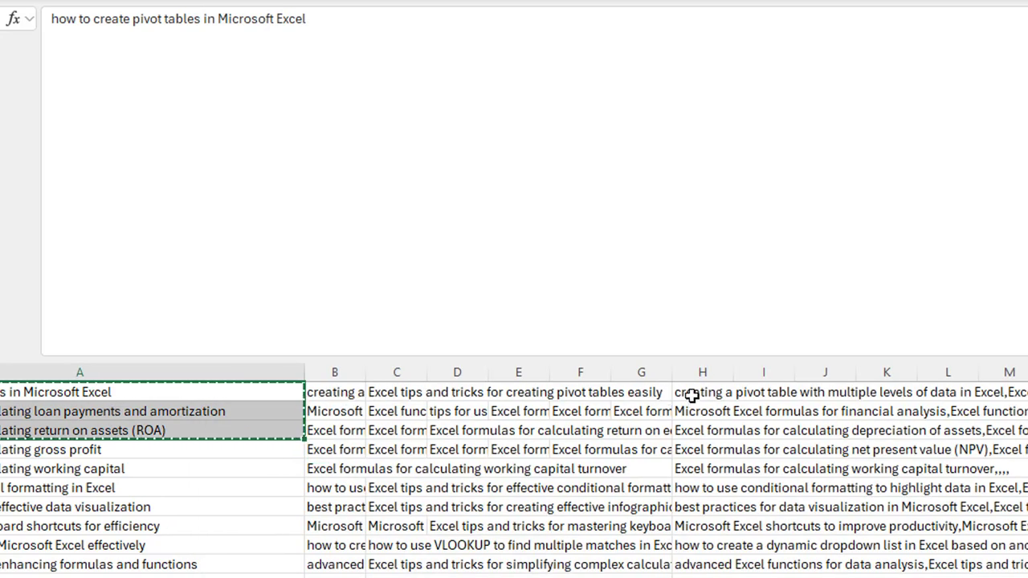
drag(688, 395, 688, 430)
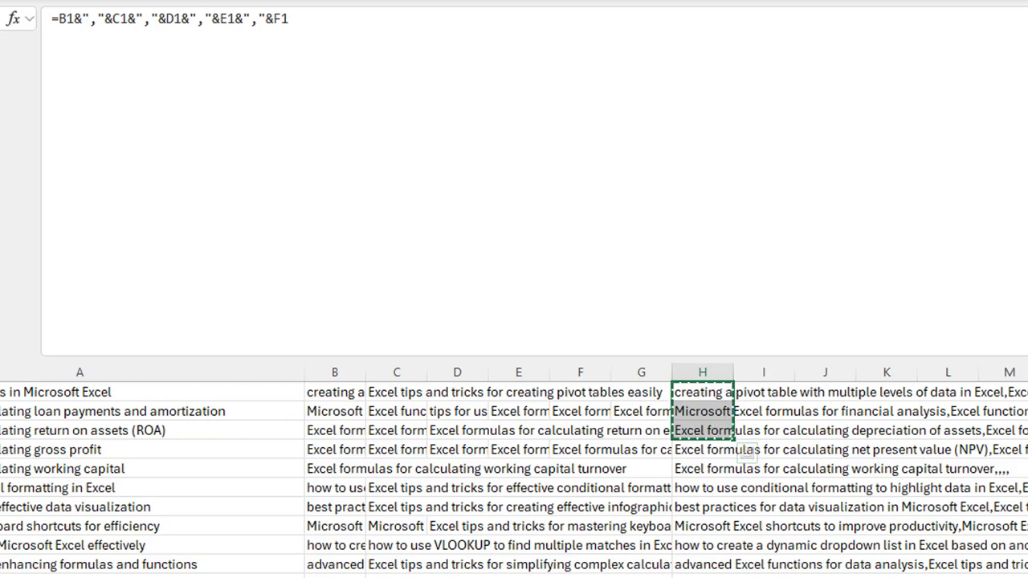
key(ctrl+c)
click(608, 575)
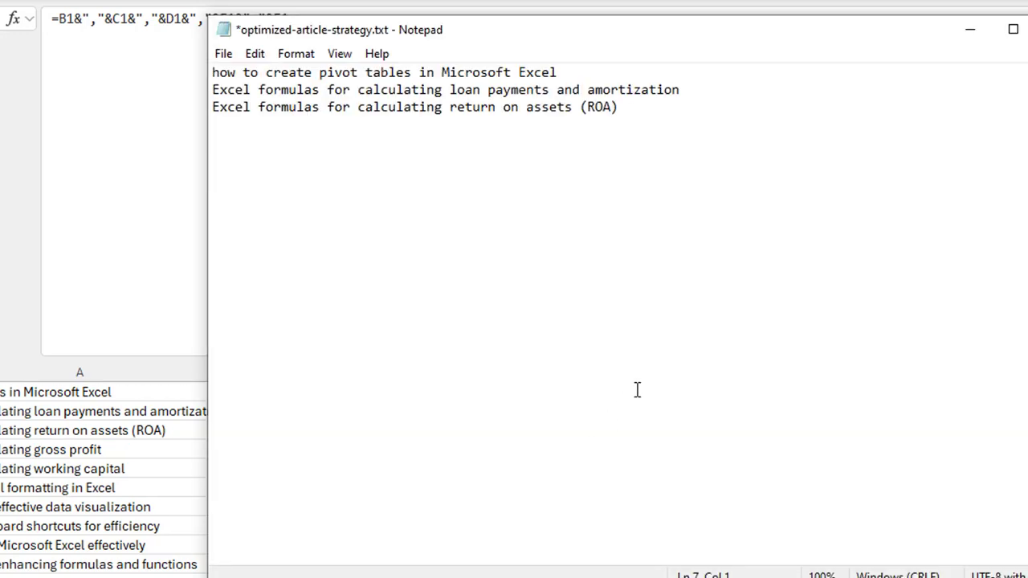
key(ctrl+v)
Step: Delete the trailing commas after the first keyword group and one extra comma after the third group
click(294, 193)
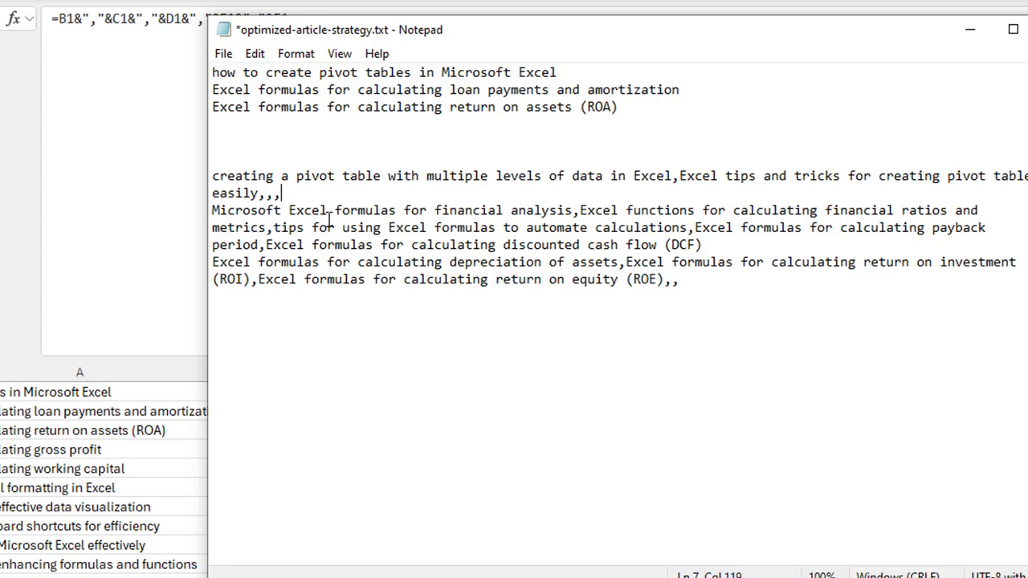
key(BackSpace)
key(BackSpace)
click(677, 281)
drag(485, 38, 377, 0)
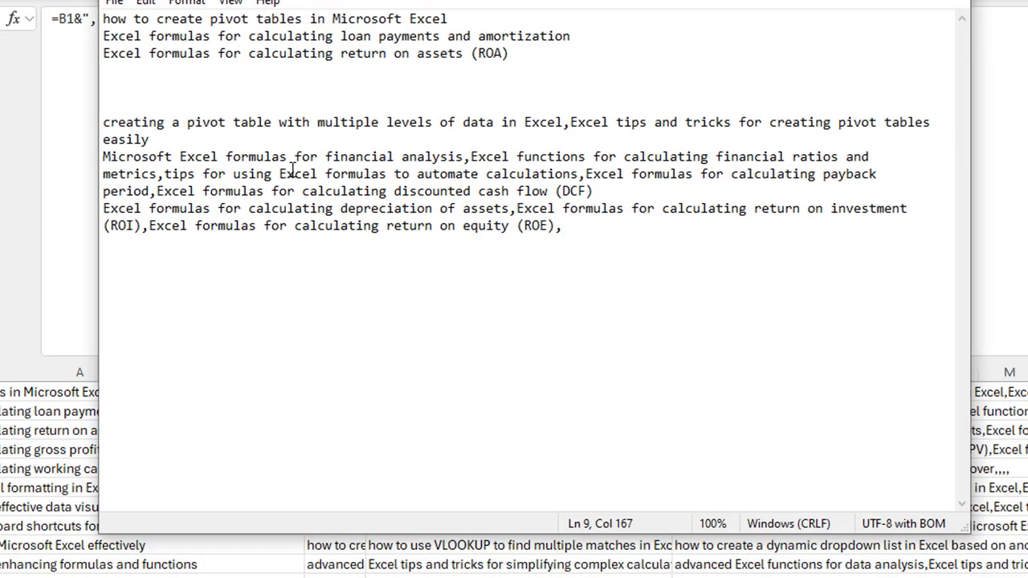
click(160, 140)
key(Return)
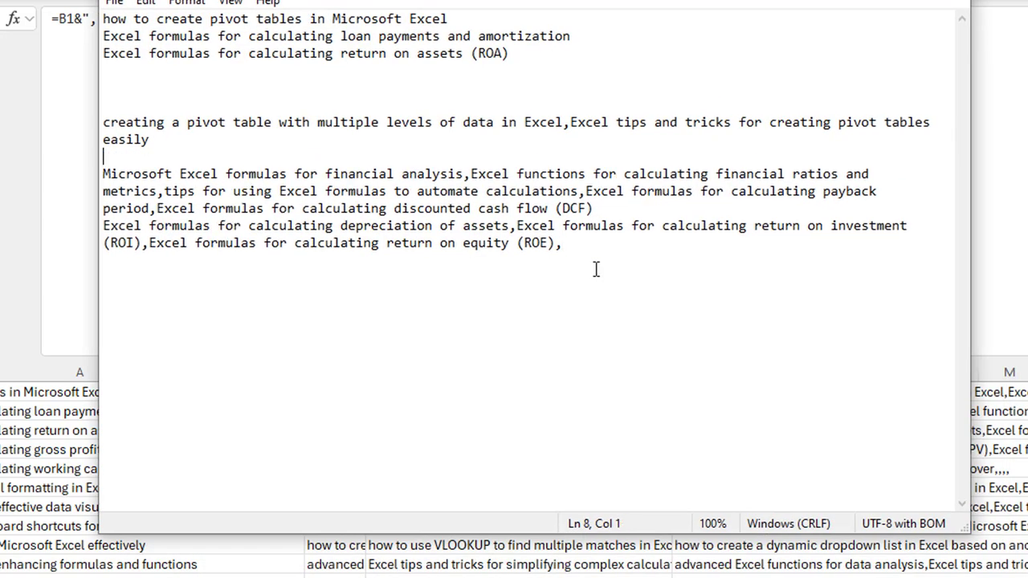
click(623, 207)
key(ctrl+z)
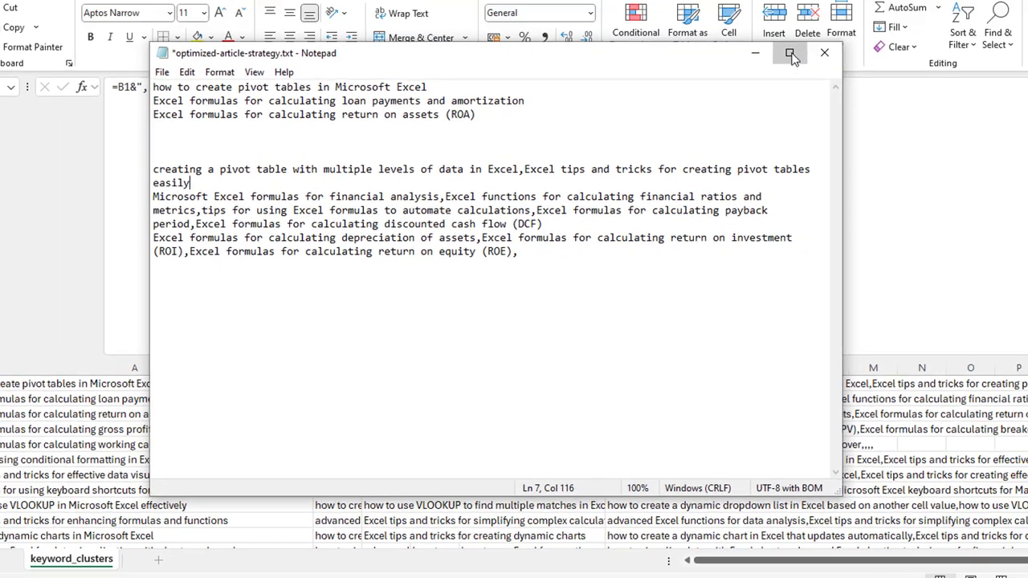
Step: Maximize the Notepad window and separate the three related-keyword groups with blank lines
click(790, 50)
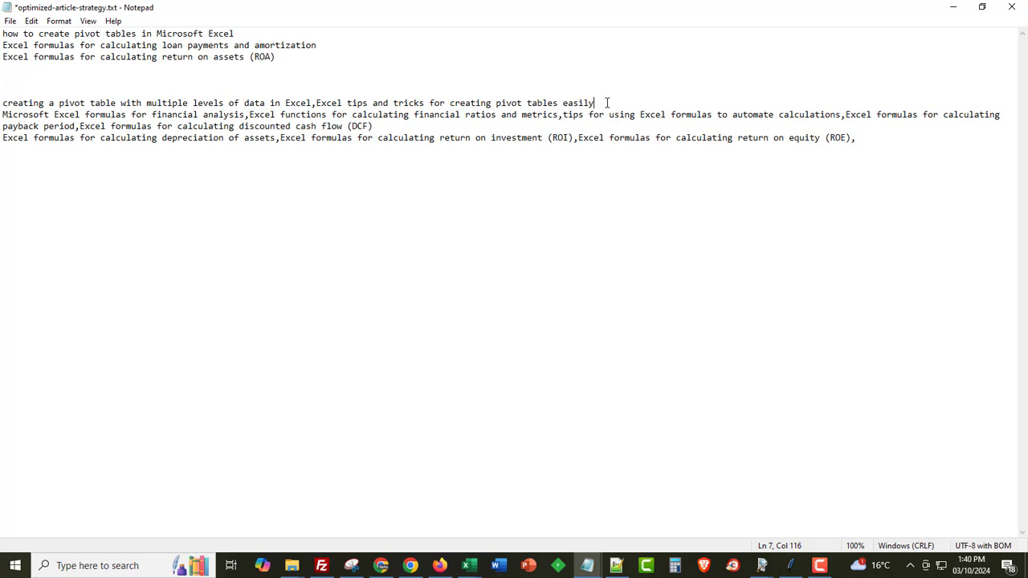
key(Return)
key(Return)
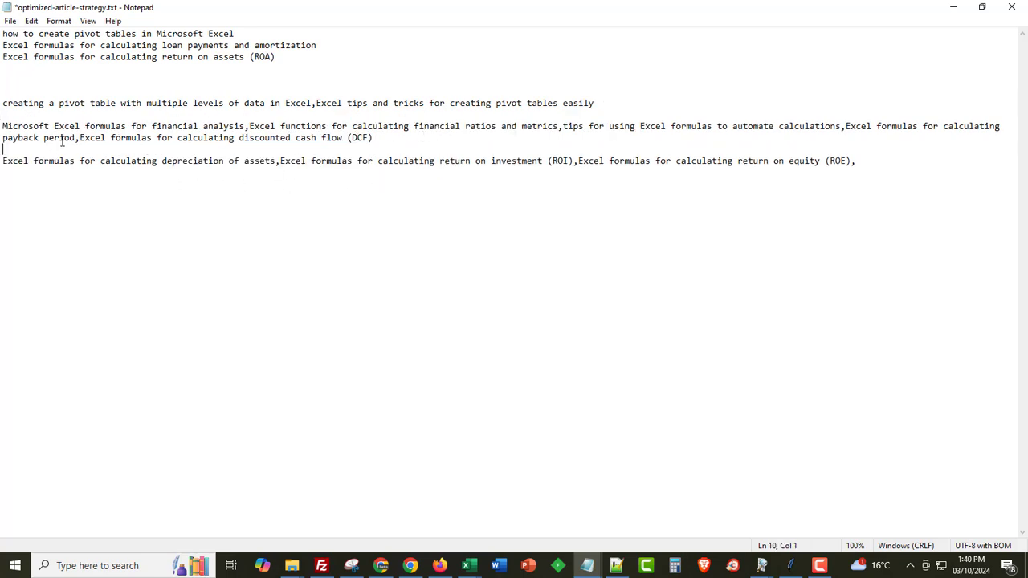
Step: Copy the three main keywords from Notepad into the keywords list of PromptGeneratorAI's Automation window
drag(276, 56, 2, 34)
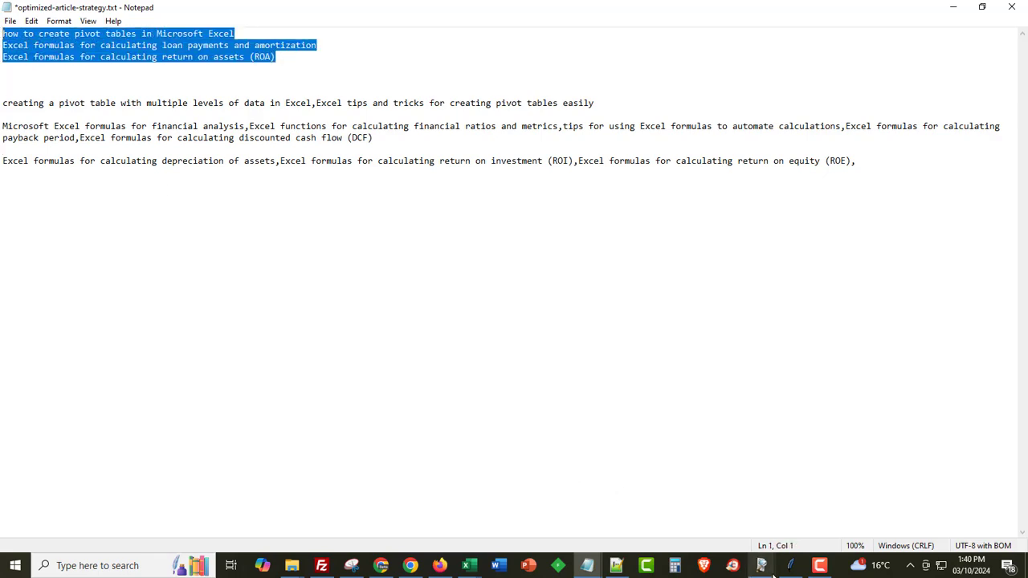
mouse_move(761, 565)
click(840, 525)
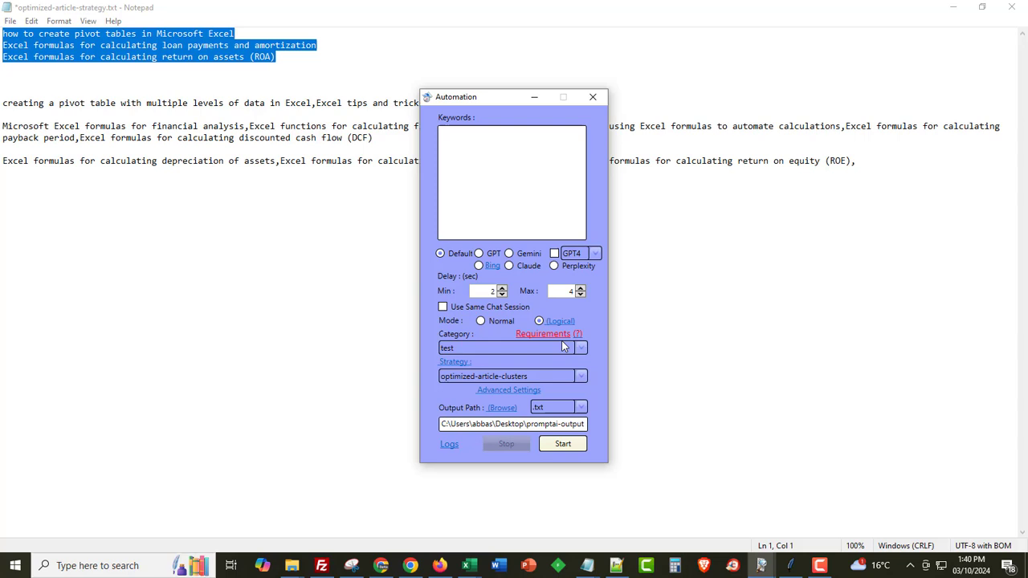
click(541, 156)
key(ctrl+v)
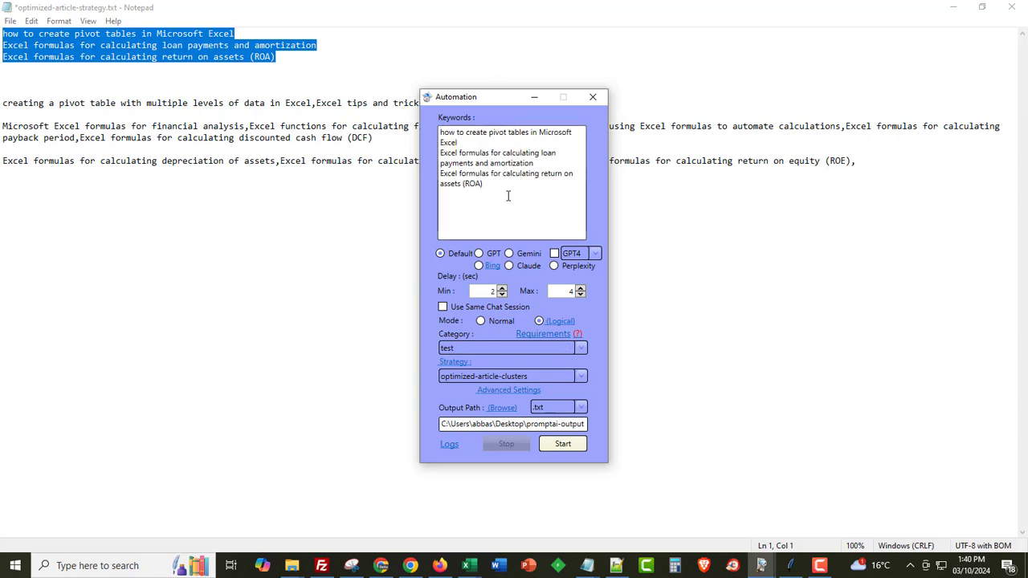
Step: Open the shortcode values from the automation's advanced settings and select the {!grouped-headings} shortcode
click(518, 391)
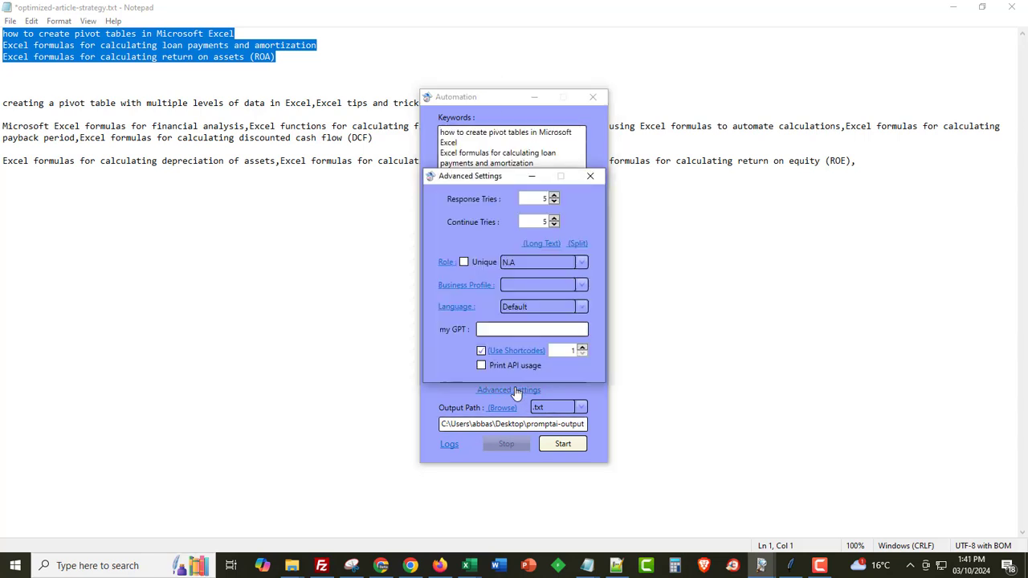
click(507, 354)
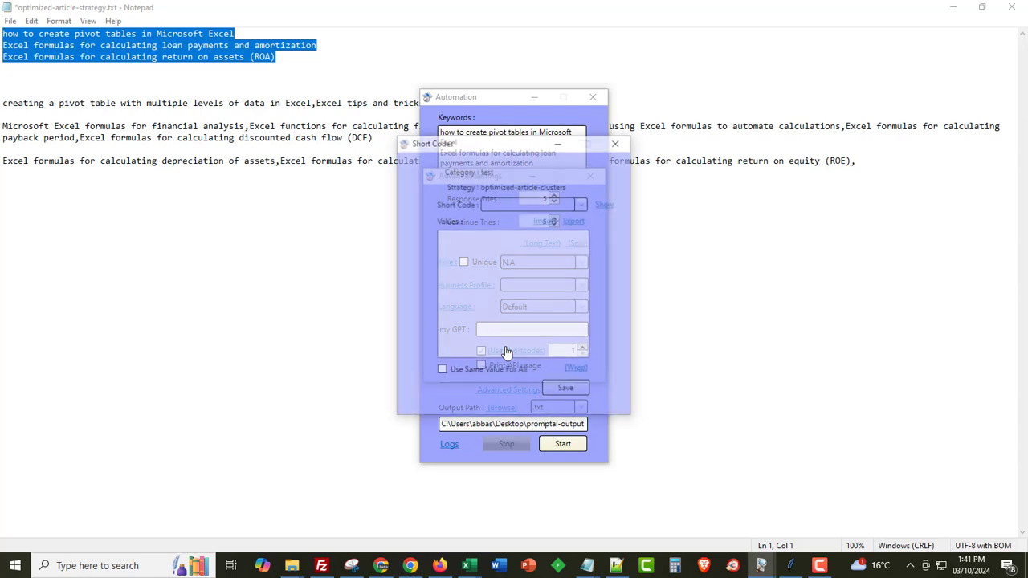
click(530, 204)
click(529, 223)
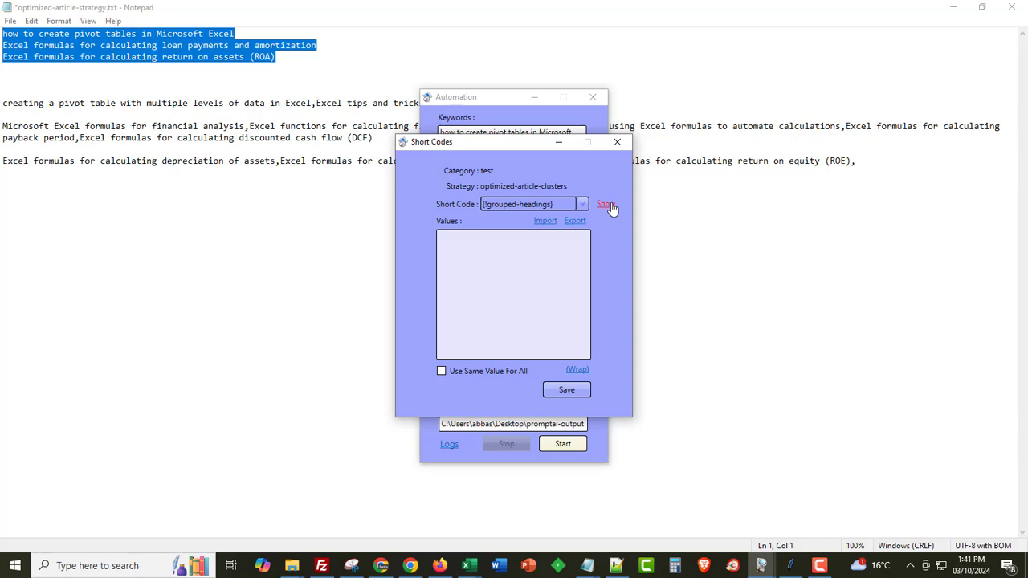
Step: Add a wrap tag pair to the {!grouped-headings} values and paste the first keyword group, about pivot tables, from Notepad inside it
click(522, 257)
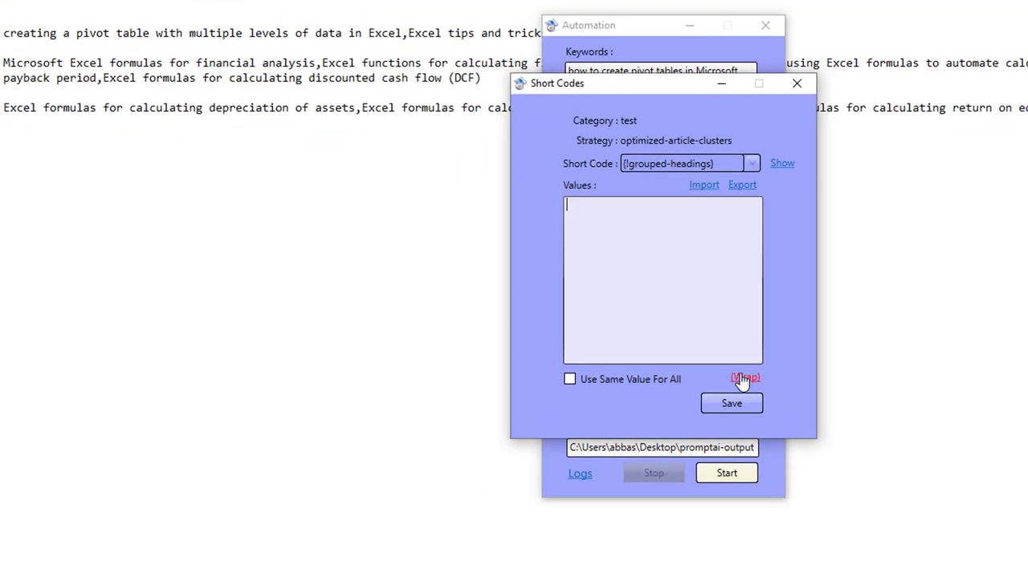
click(742, 377)
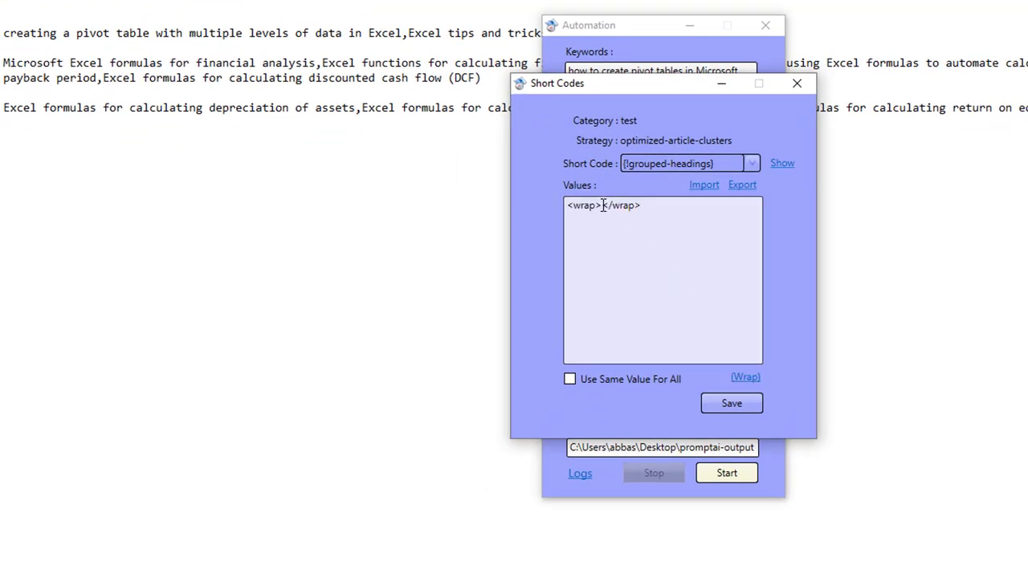
click(230, 33)
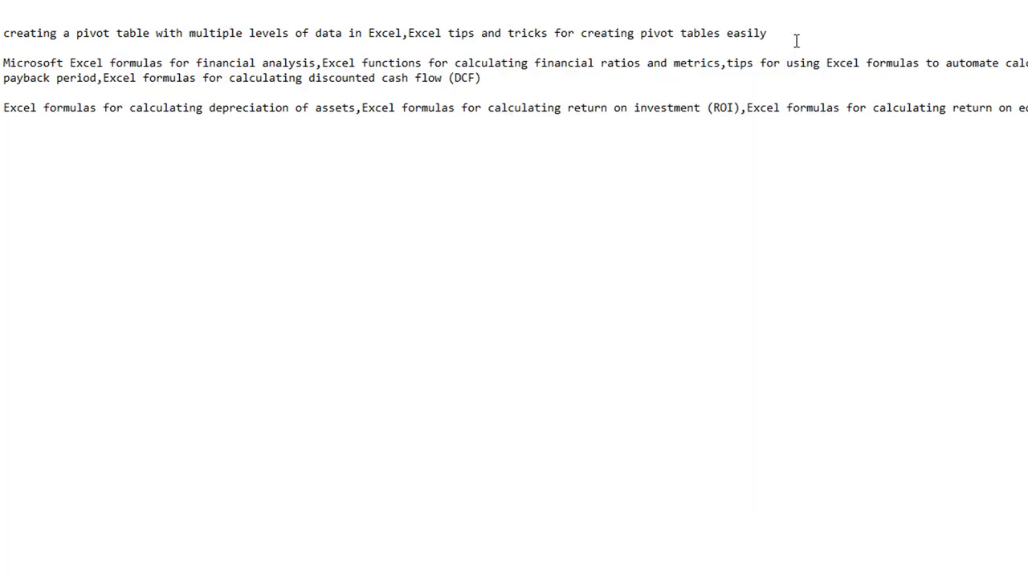
drag(796, 40, 3, 33)
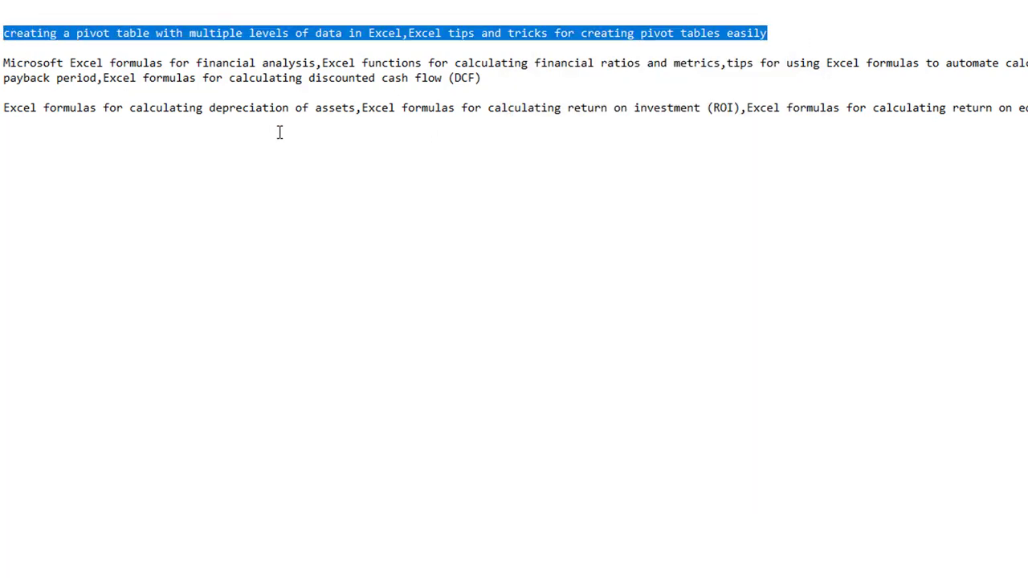
mouse_move(931, 577)
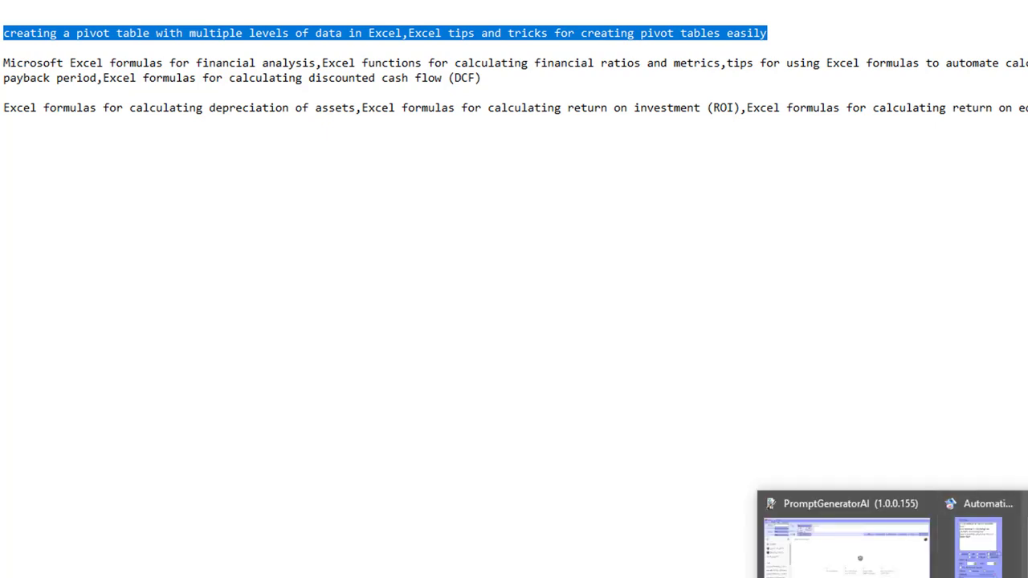
click(1025, 546)
click(608, 208)
key(ctrl+v)
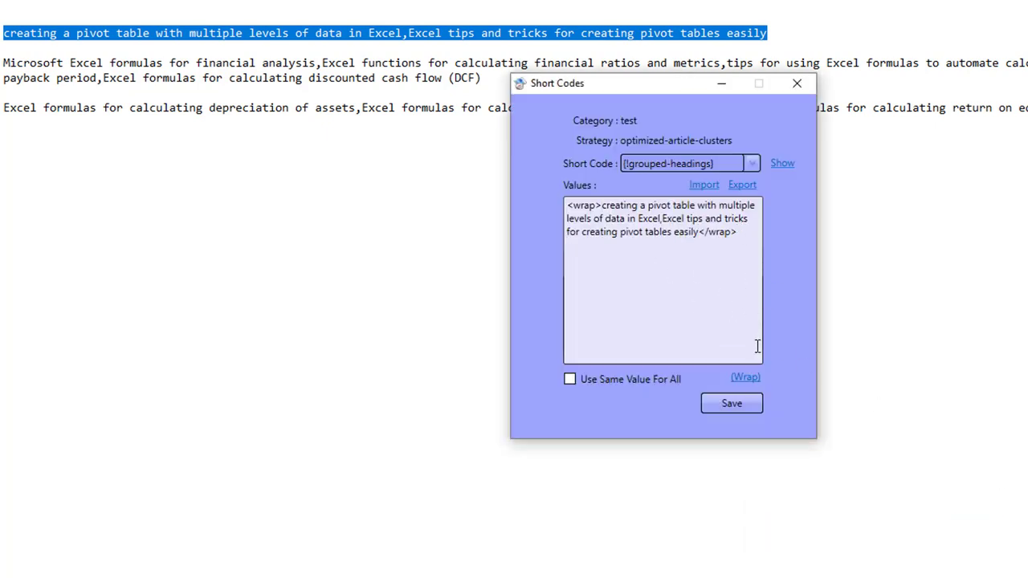
Step: Add a second wrap tag pair and paste the financial analysis keyword group from Notepad inside it
click(743, 379)
click(866, 245)
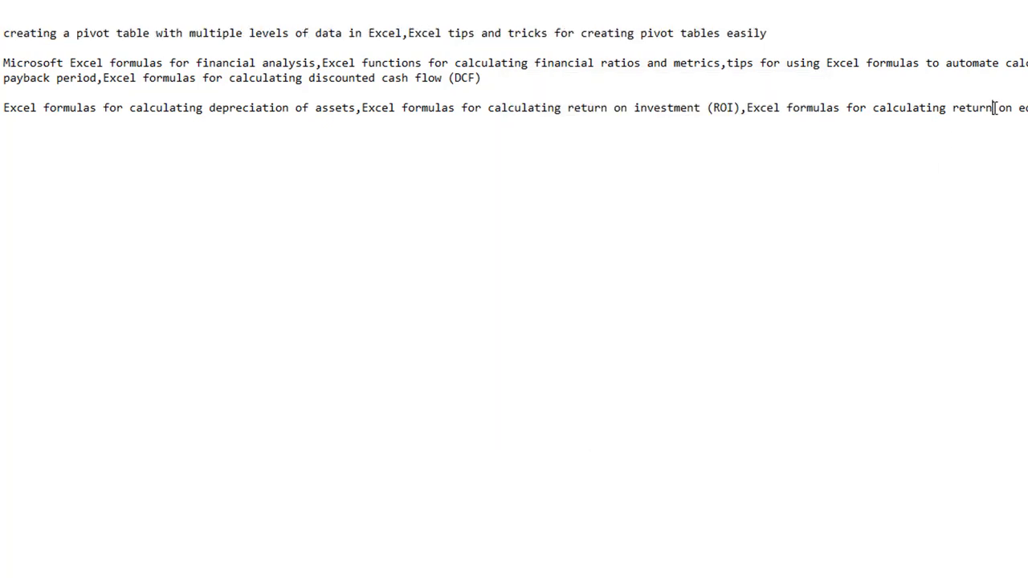
drag(481, 78, 149, 46)
key(ctrl+c)
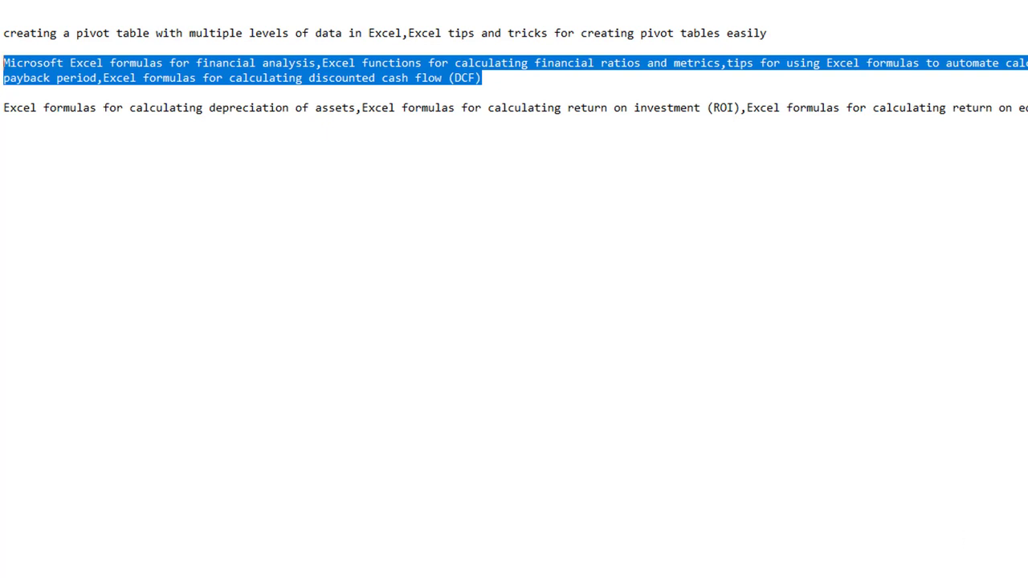
mouse_move(937, 576)
click(1022, 537)
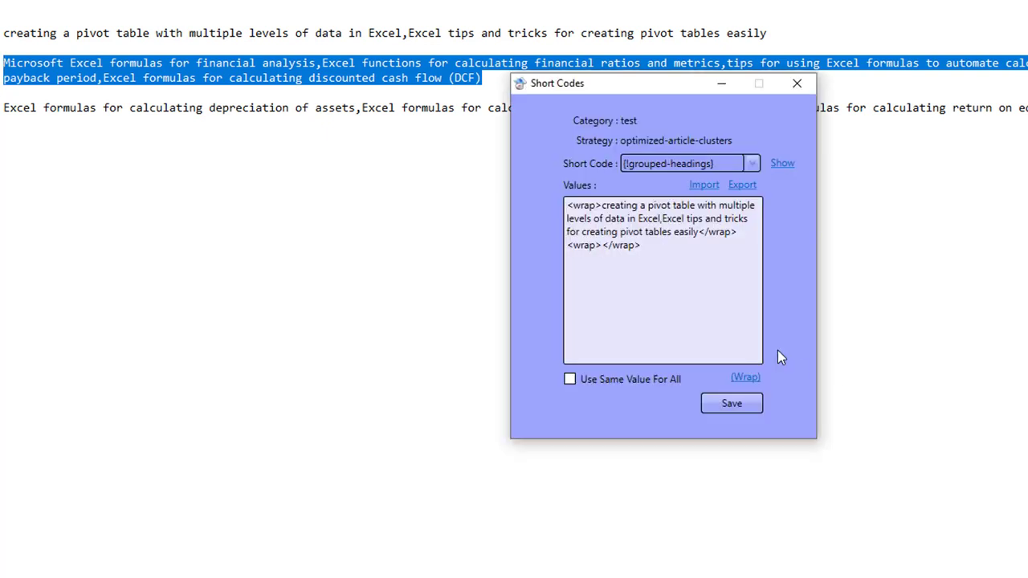
click(601, 248)
key(ctrl+v)
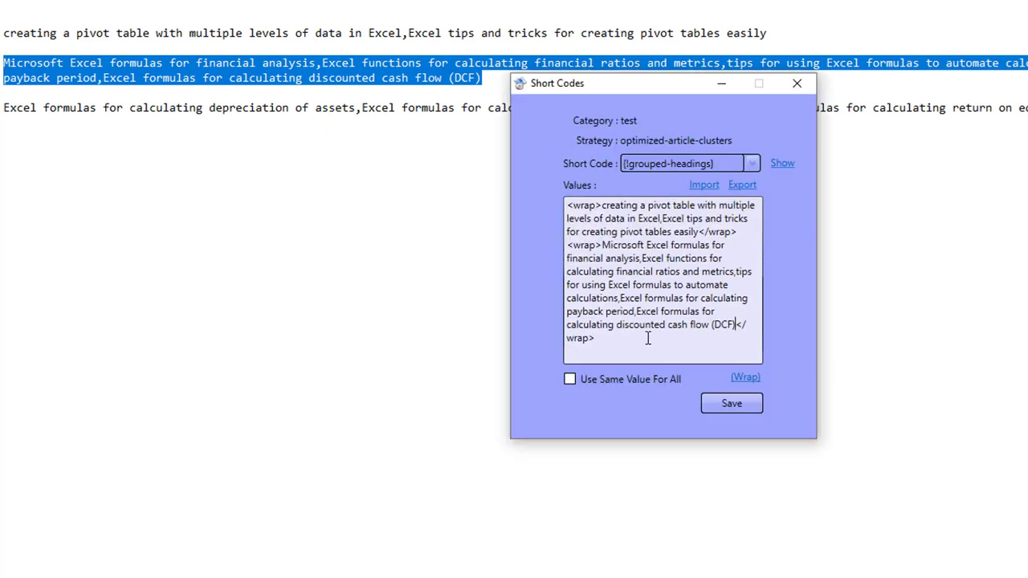
Step: Add a third wrap tag pair containing the depreciation, ROI and ROE keyword group without its trailing comma, and save the shortcode values
click(744, 378)
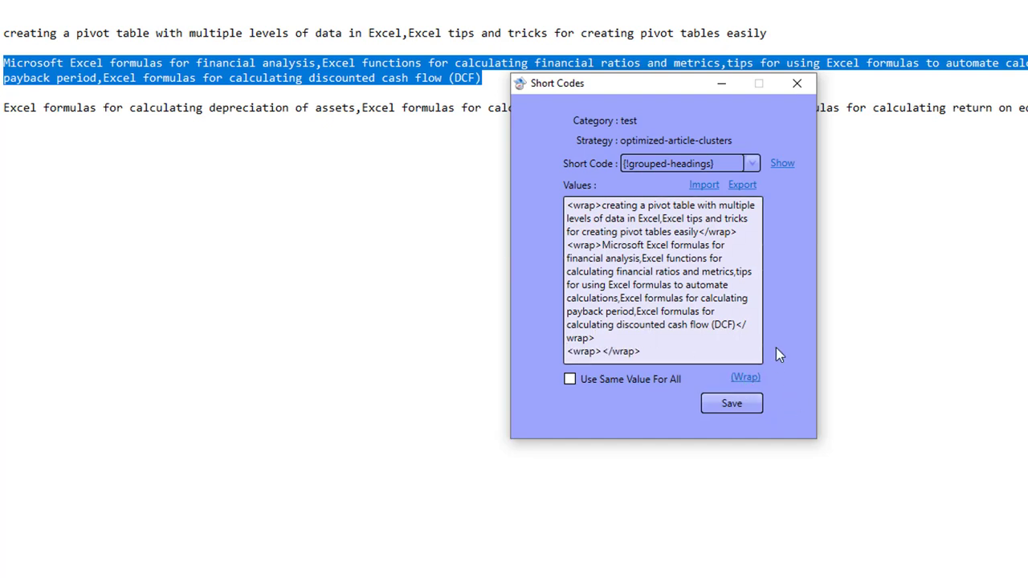
click(420, 202)
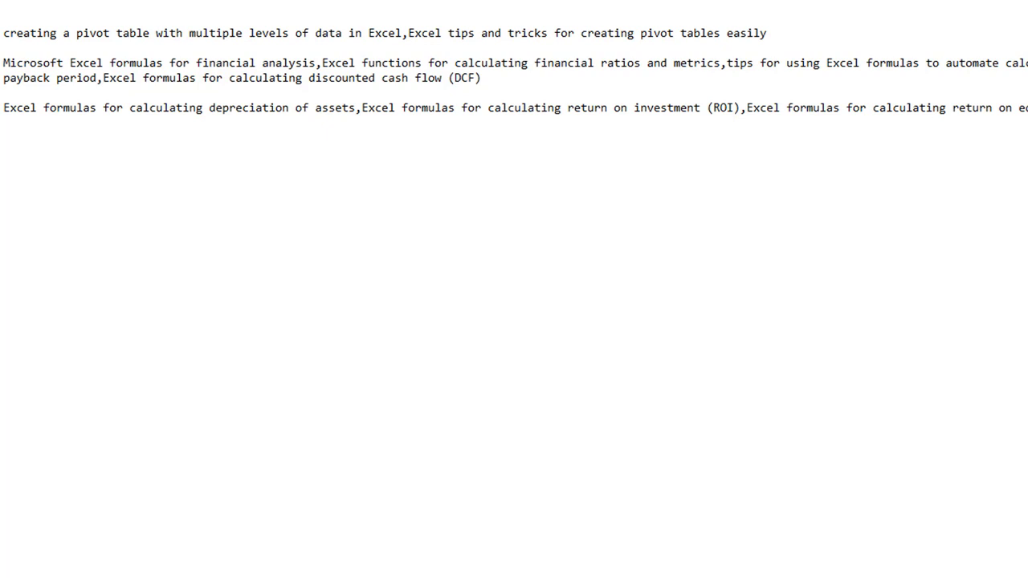
triple_click(2, 114)
key(ctrl+c)
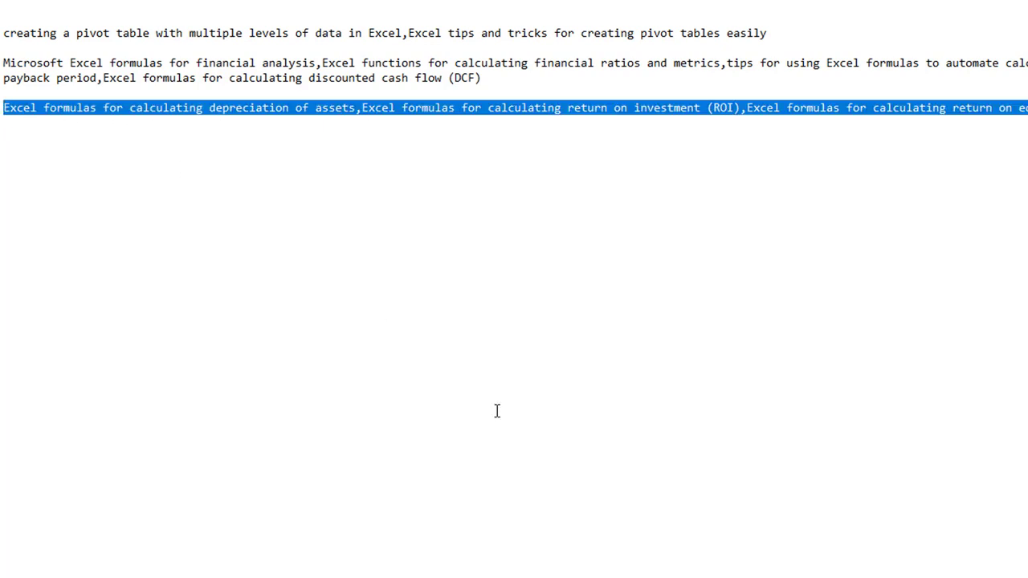
mouse_move(928, 576)
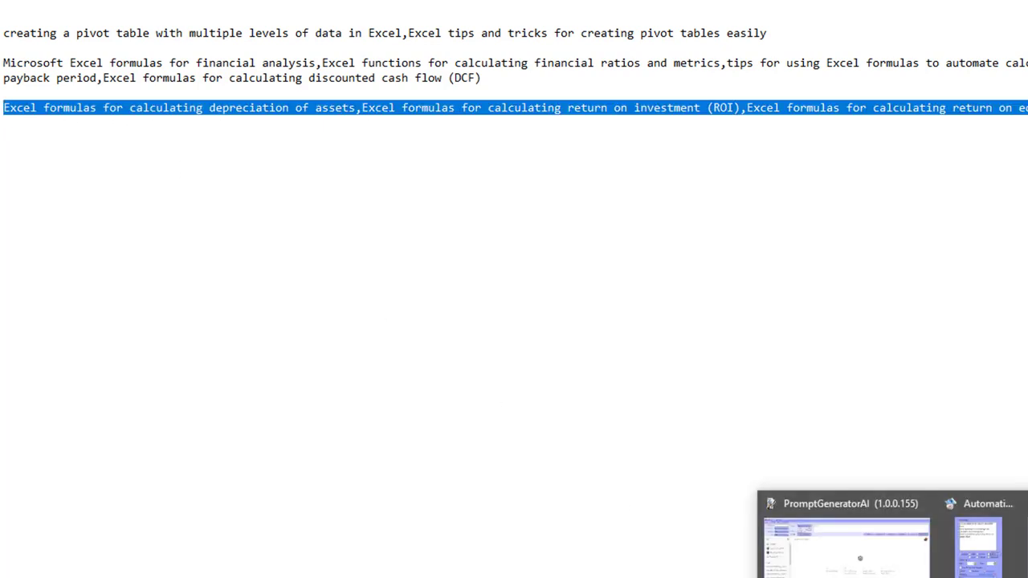
click(1025, 546)
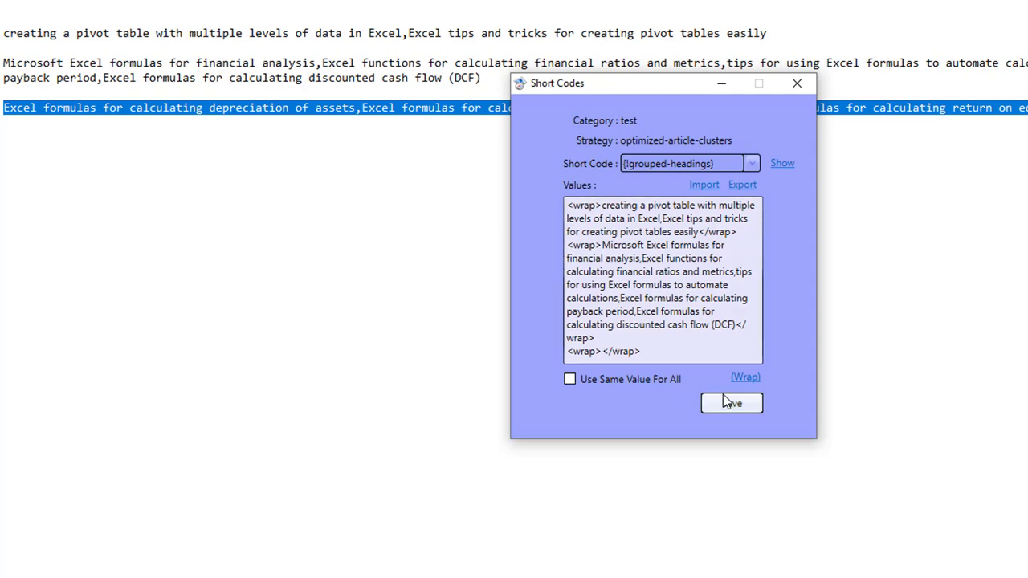
key(ctrl+v)
click(755, 403)
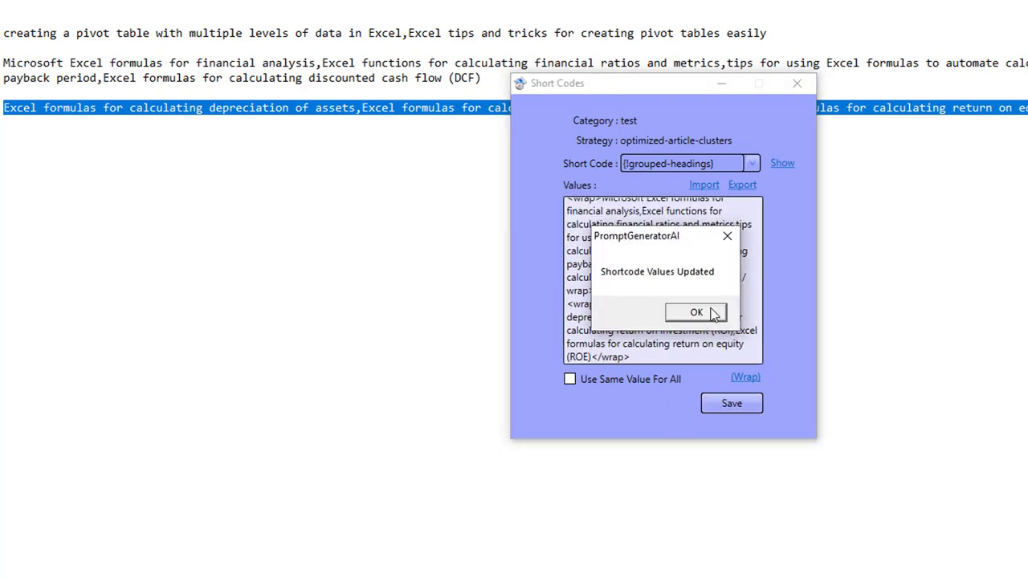
click(710, 316)
click(797, 88)
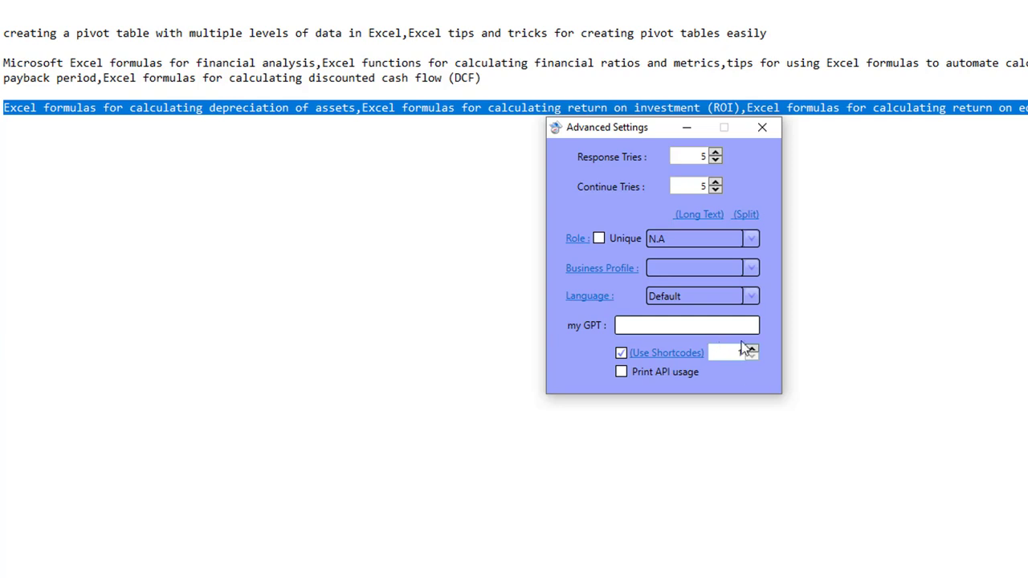
click(762, 127)
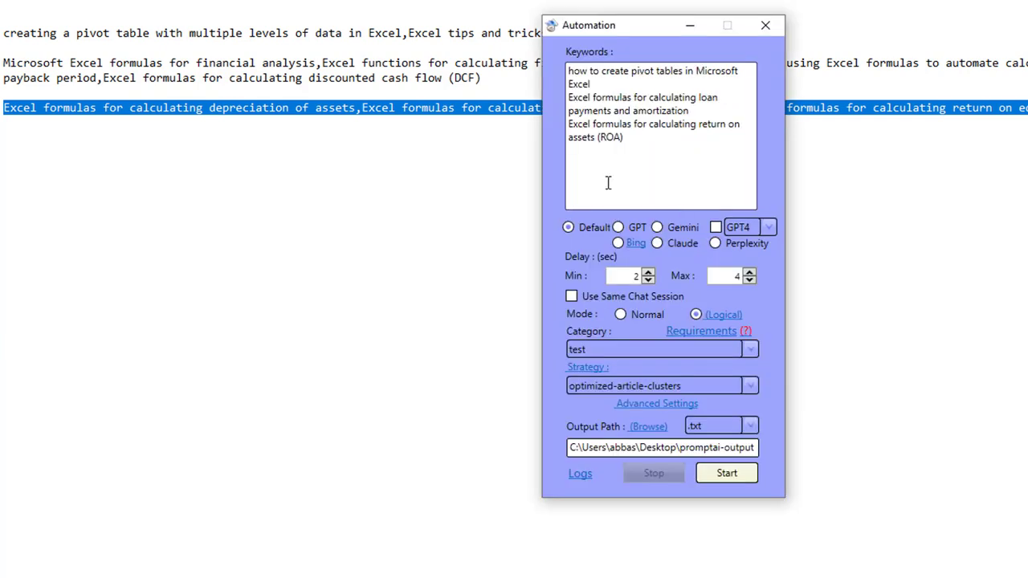
Step: Delete the loan payments and return on assets keywords, keeping only "how to create pivot tables in Microsoft Excel" in the automation's keywords
drag(569, 72, 595, 80)
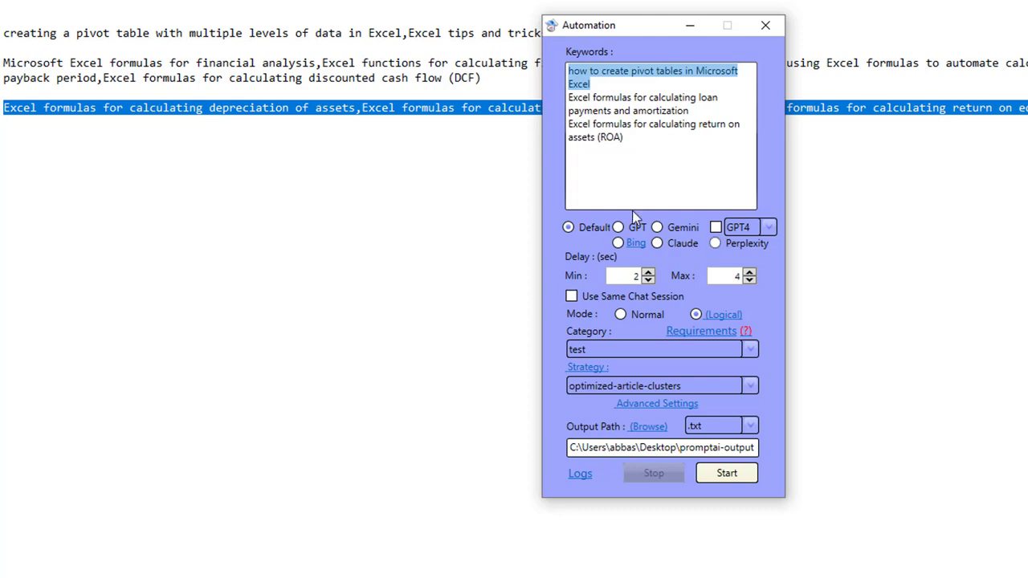
click(682, 158)
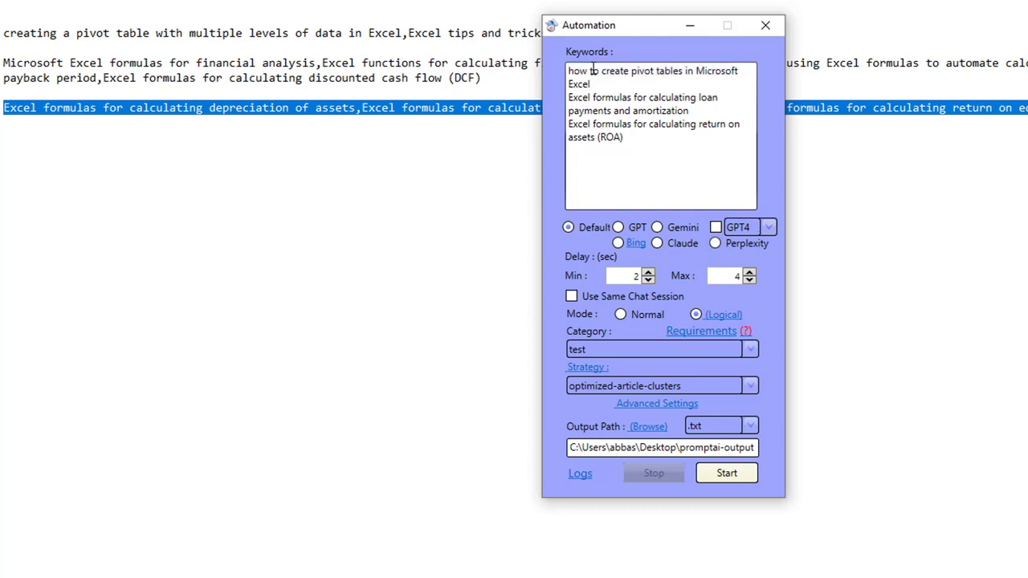
drag(640, 30, 600, 64)
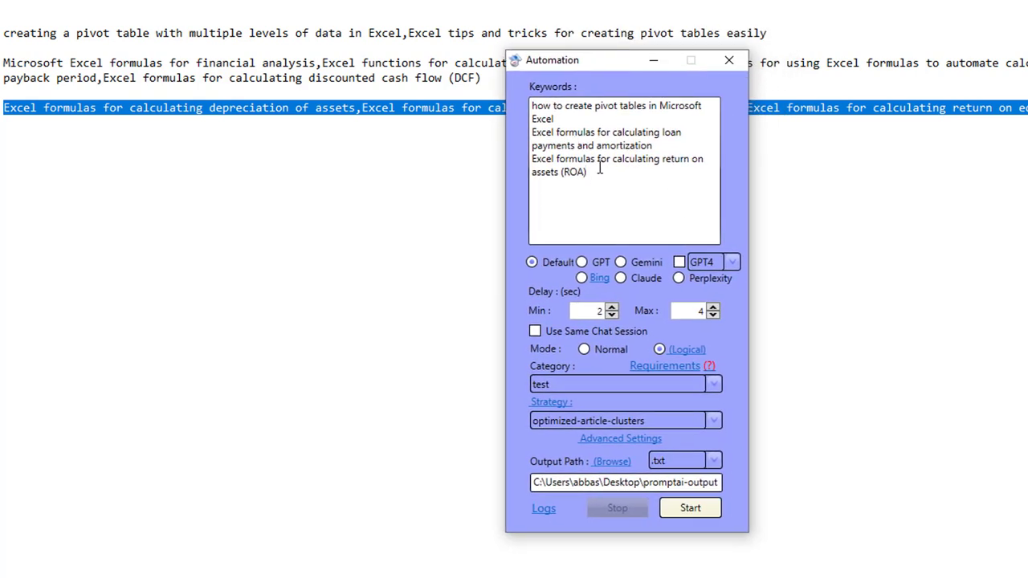
drag(556, 158, 482, 128)
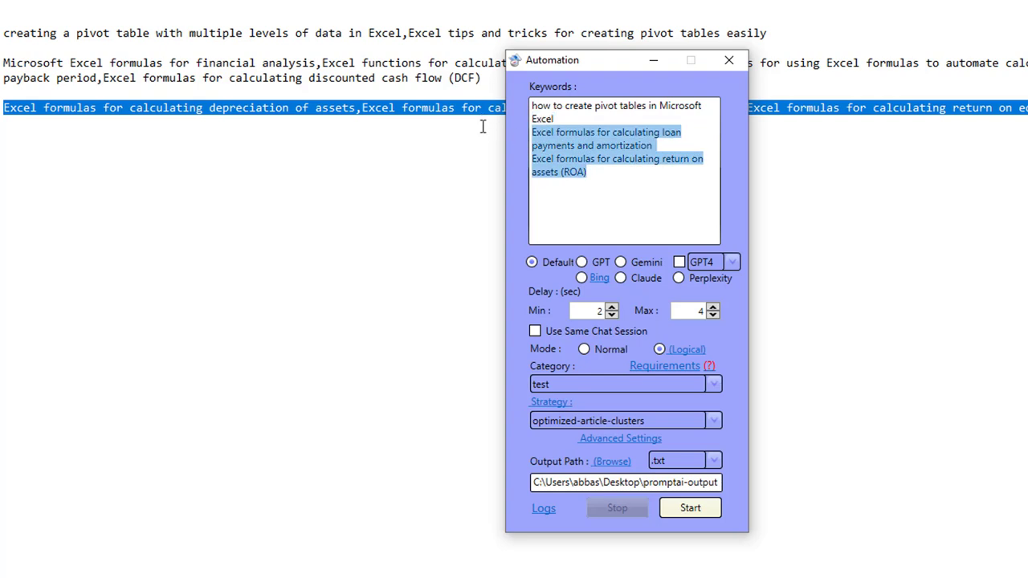
key(BackSpace)
key(BackSpace)
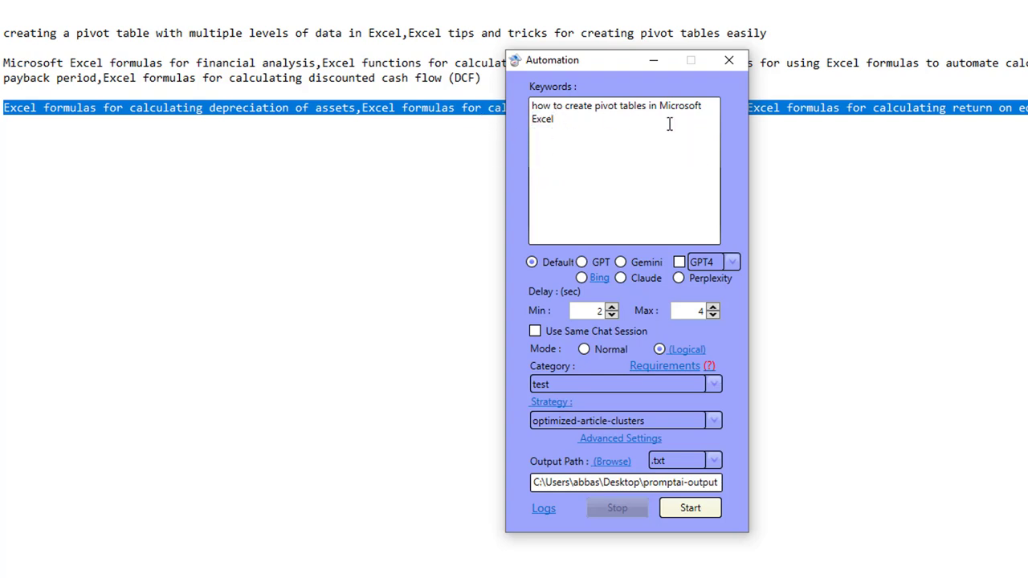
Step: Move the Automation window aside and start the optimized-article-clusters automation for the pivot tables keyword
drag(587, 65, 162, 107)
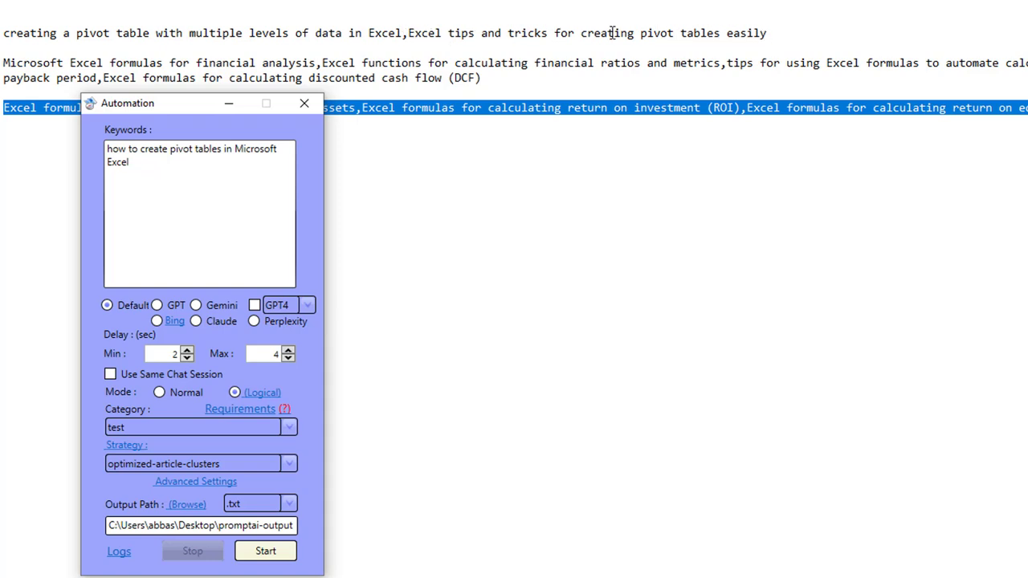
drag(262, 103, 610, 75)
click(617, 526)
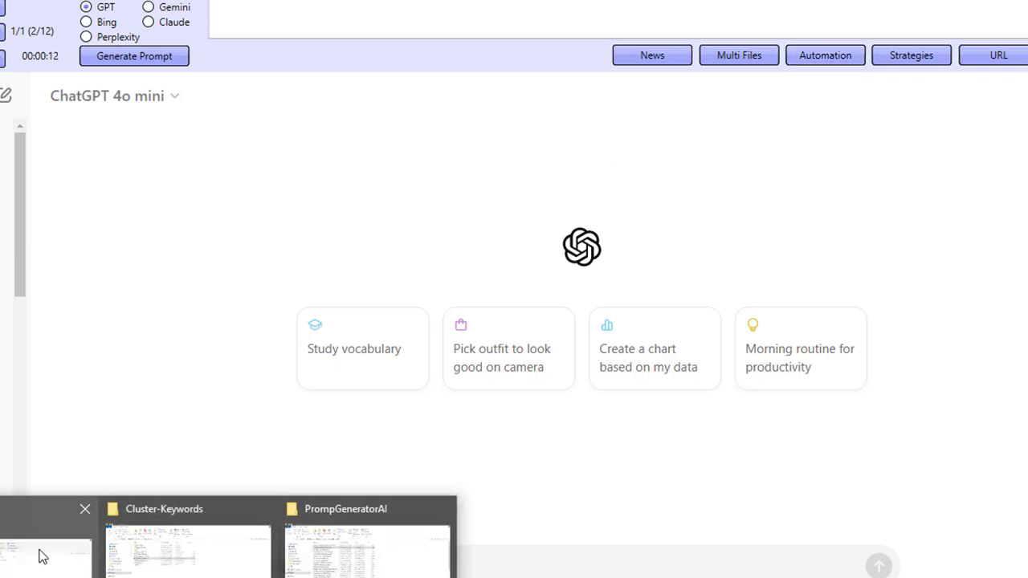
Step: Open the current run's folder in PGAI-Logs and examine the prompt and source content sent in Request-2.txt
click(40, 553)
double_click(122, 116)
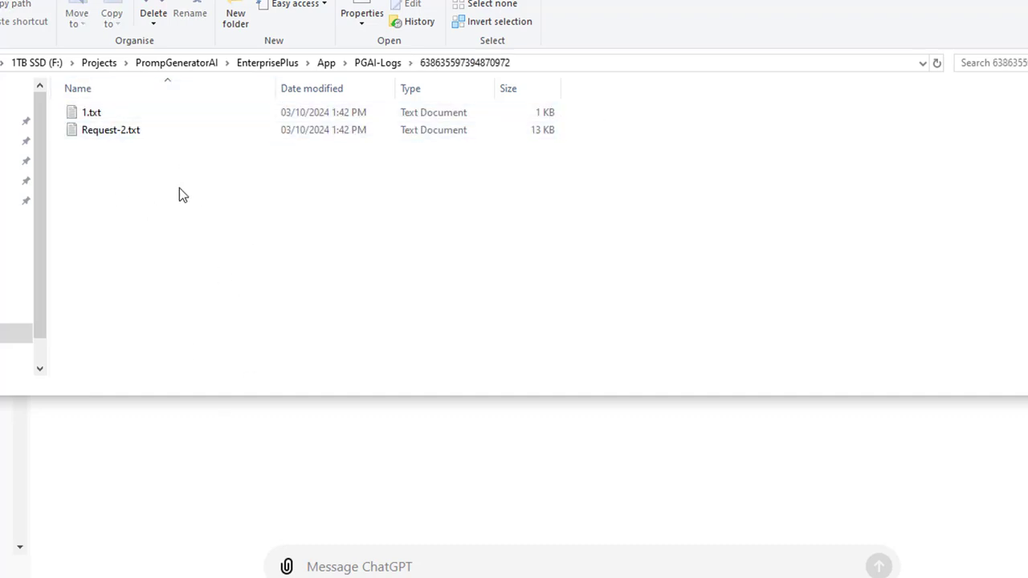
double_click(151, 133)
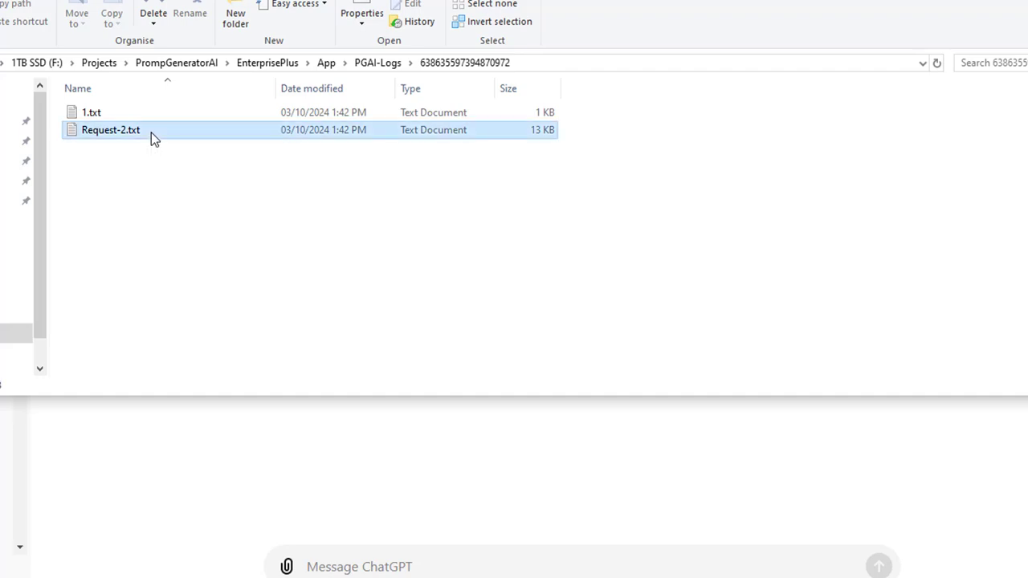
scroll(227, 259, down, 20)
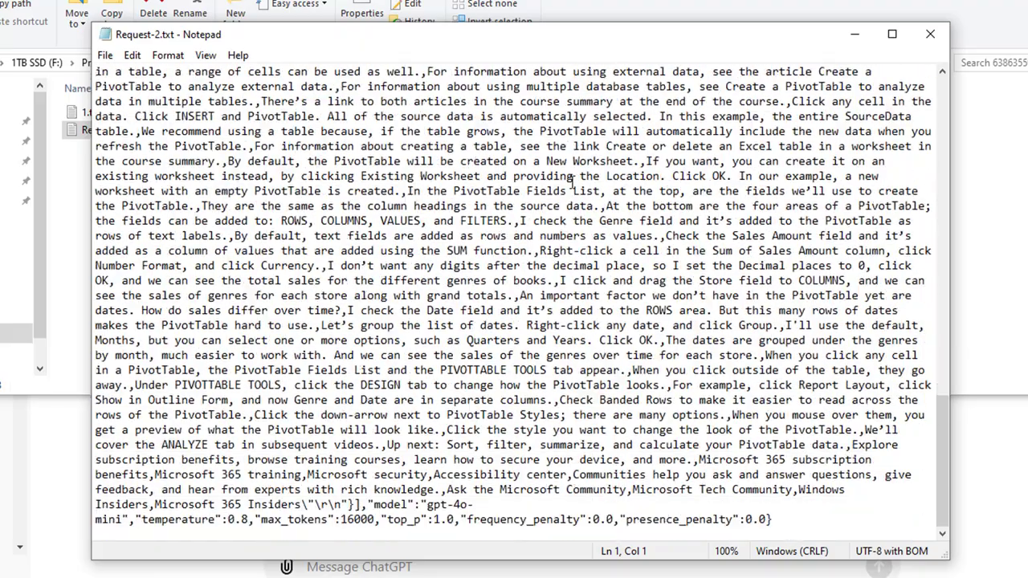
scroll(572, 183, up, 20)
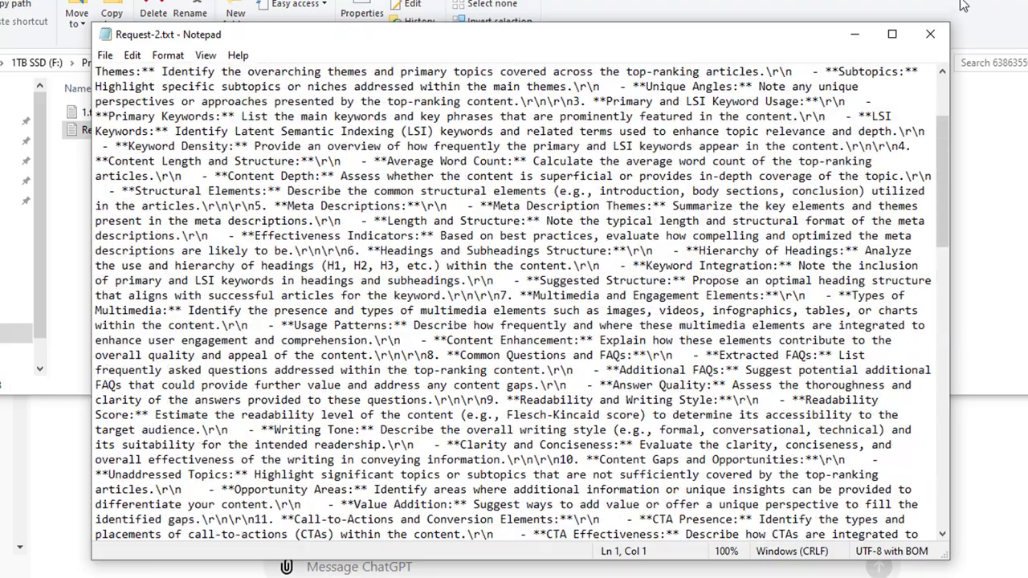
Step: Close Request-2.txt, return to the current run's log folder, and copy the entire heading outline from 5.txt
click(930, 34)
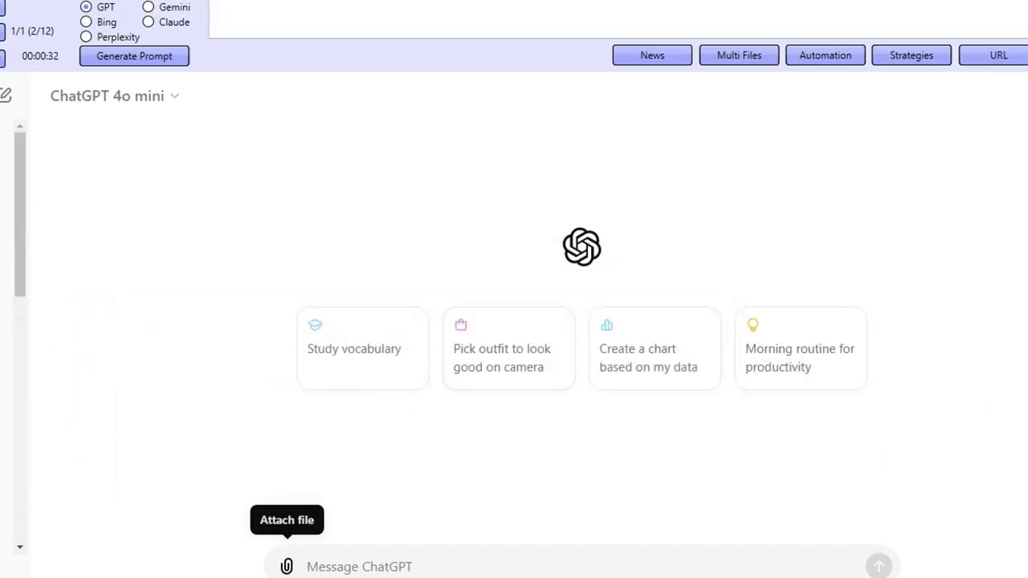
mouse_move(187, 577)
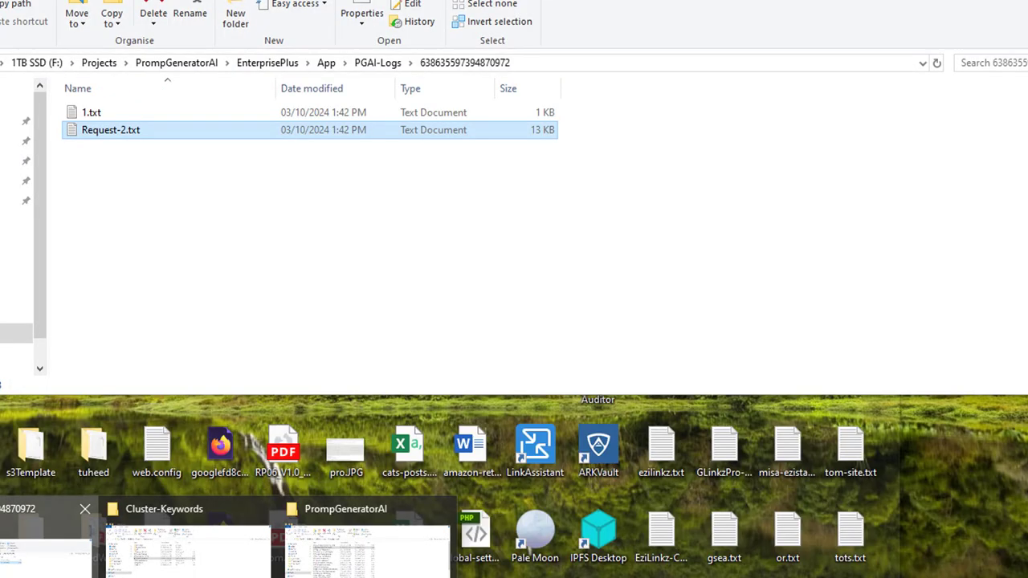
click(50, 565)
click(333, 286)
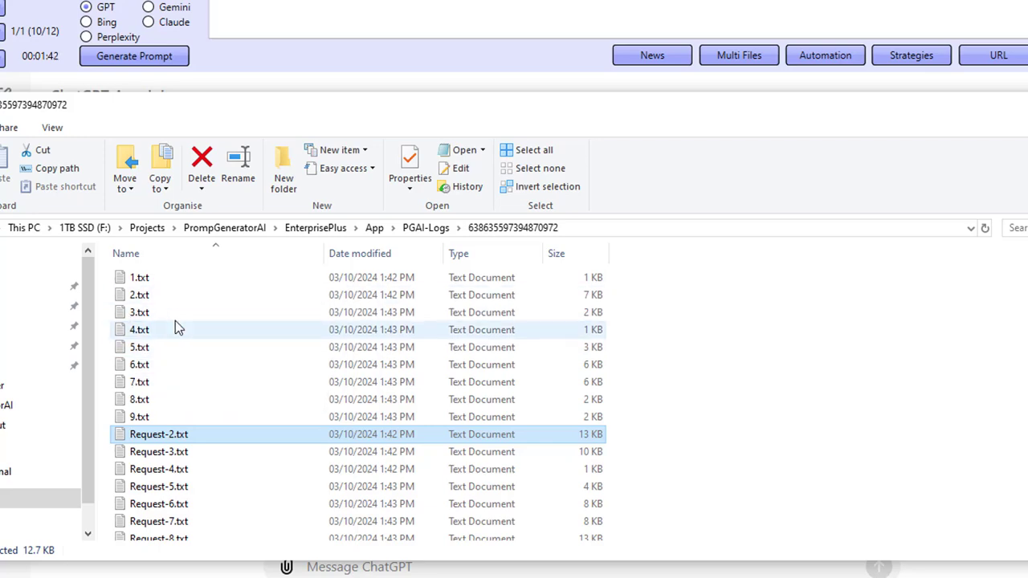
double_click(139, 347)
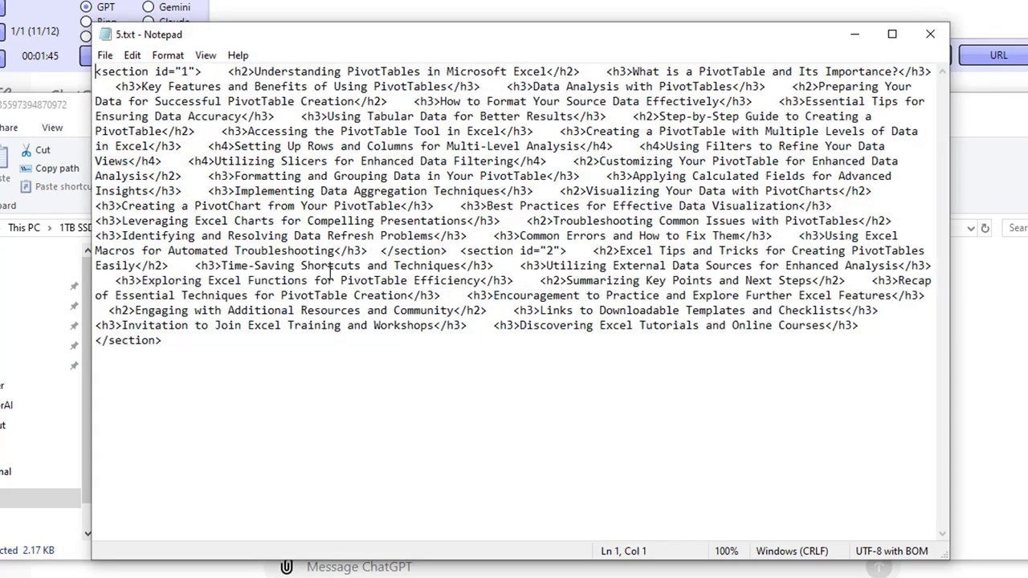
click(329, 264)
key(ctrl+a)
key(ctrl+c)
Step: Insert the copied heading outline into the empty article editor as HTML source code
click(364, 1)
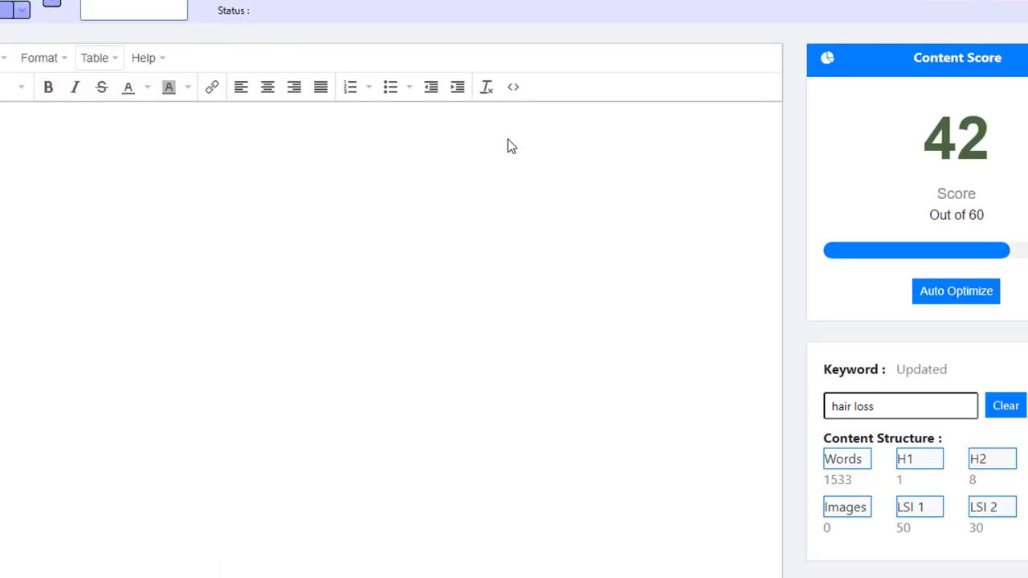
click(513, 87)
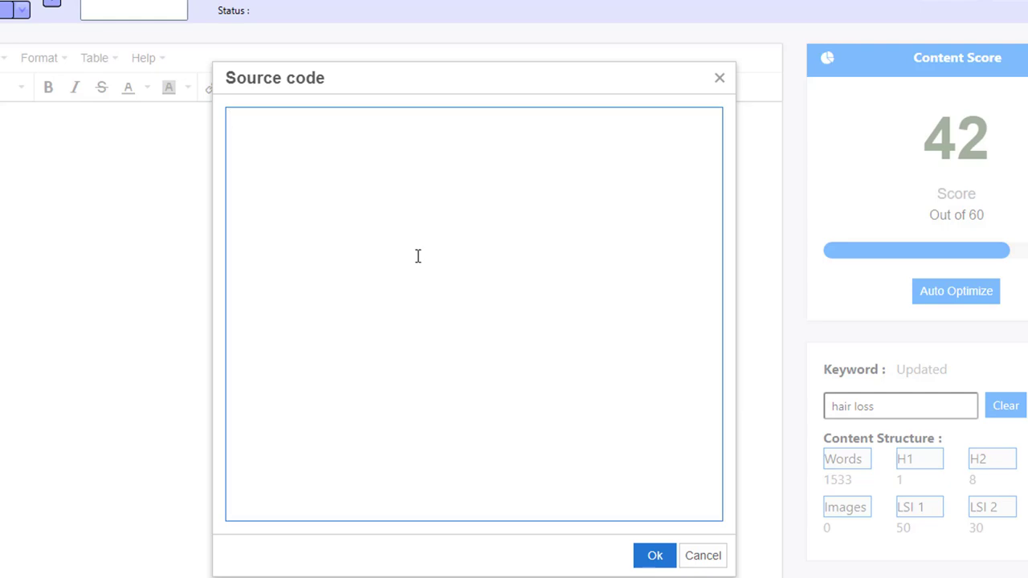
key(ctrl+v)
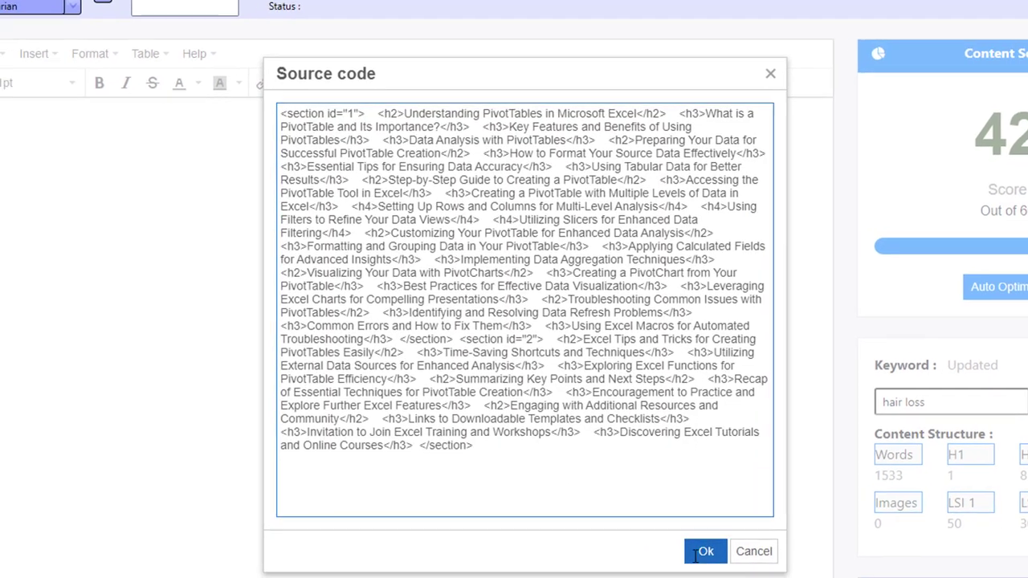
click(695, 557)
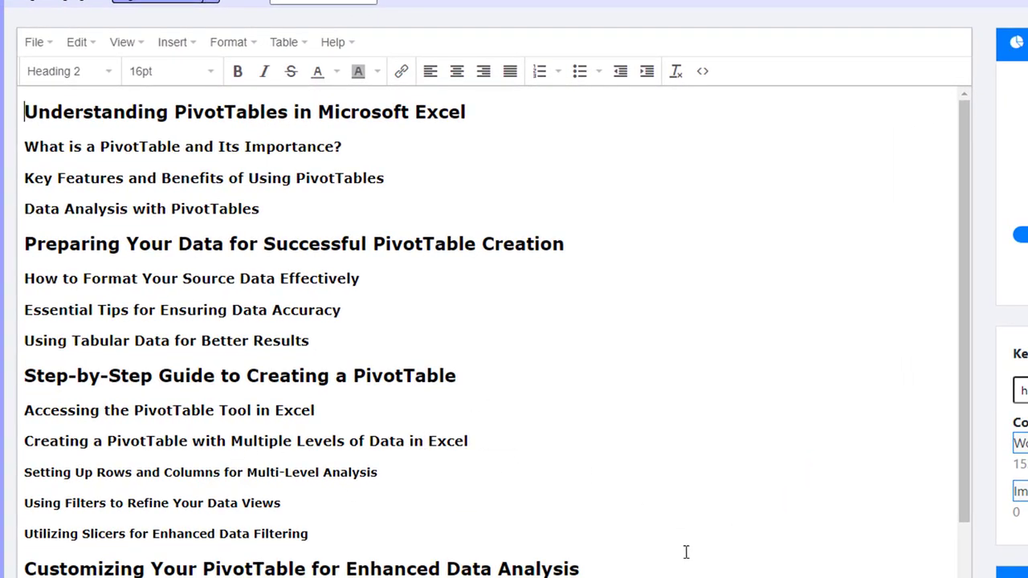
Step: Compare the outline's headings in the editor with the pivot table keyword group in optimized-article-strategy.txt
click(589, 557)
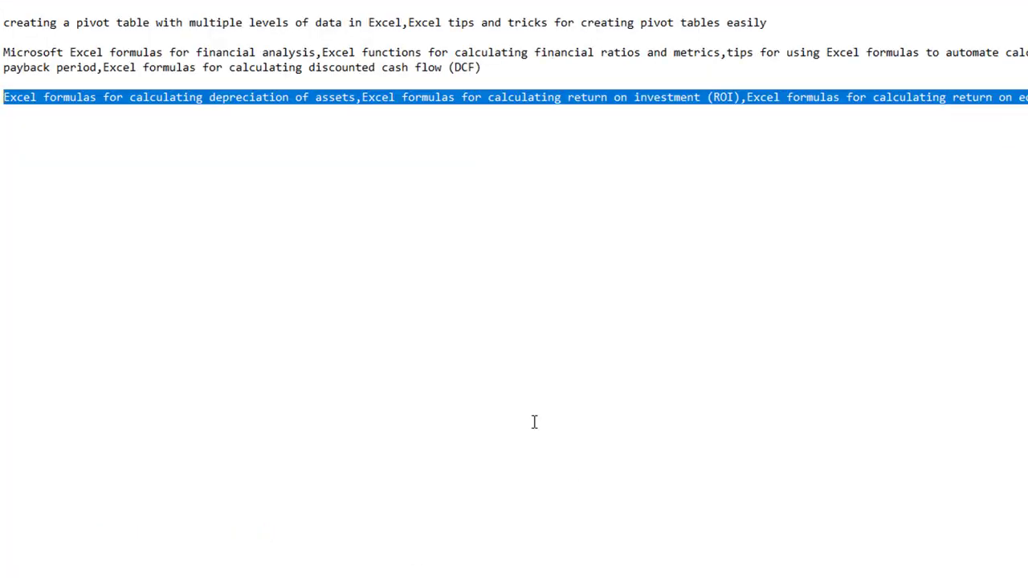
drag(18, 27, 244, 27)
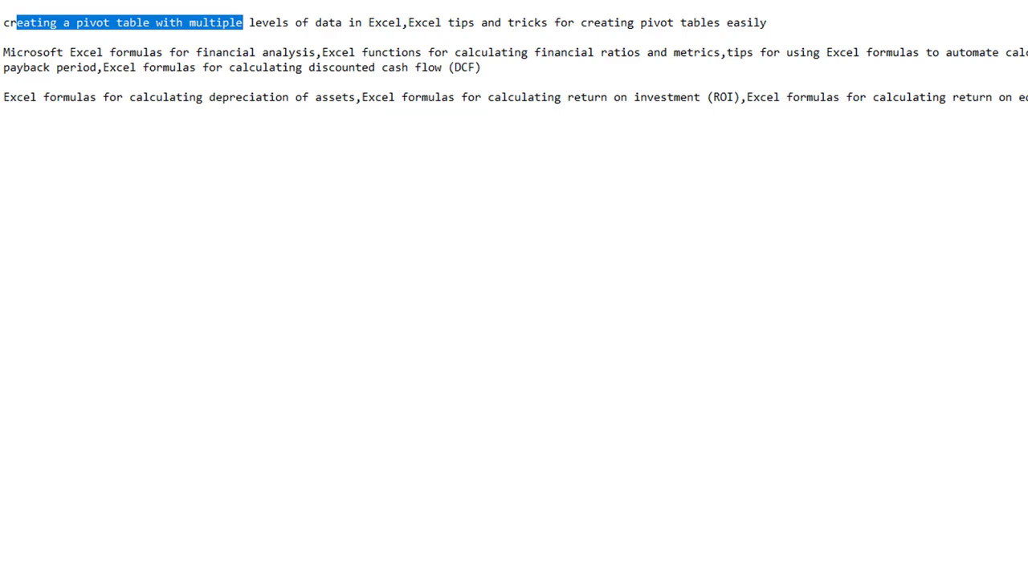
click(1026, 2)
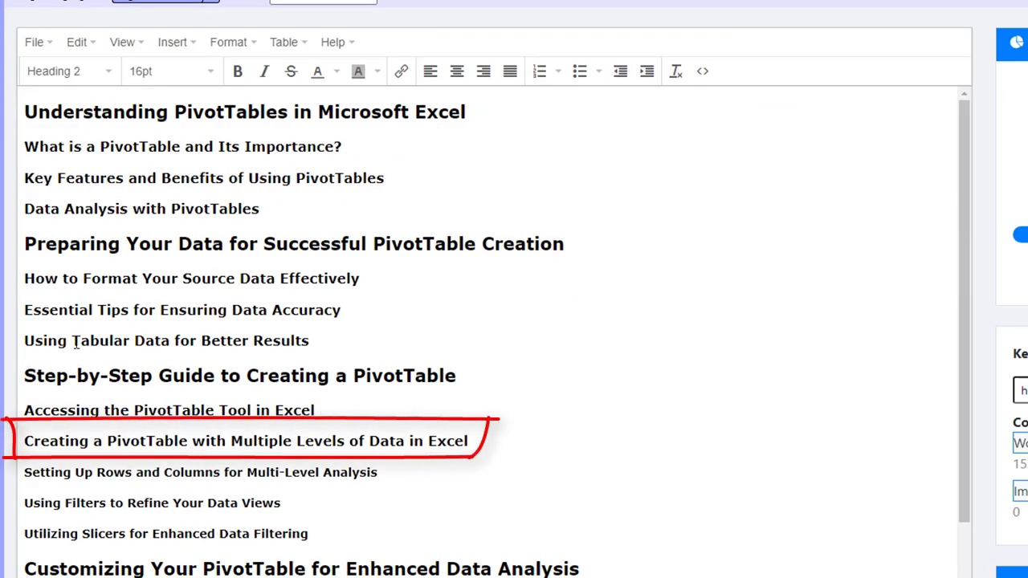
scroll(100, 466, down, 2)
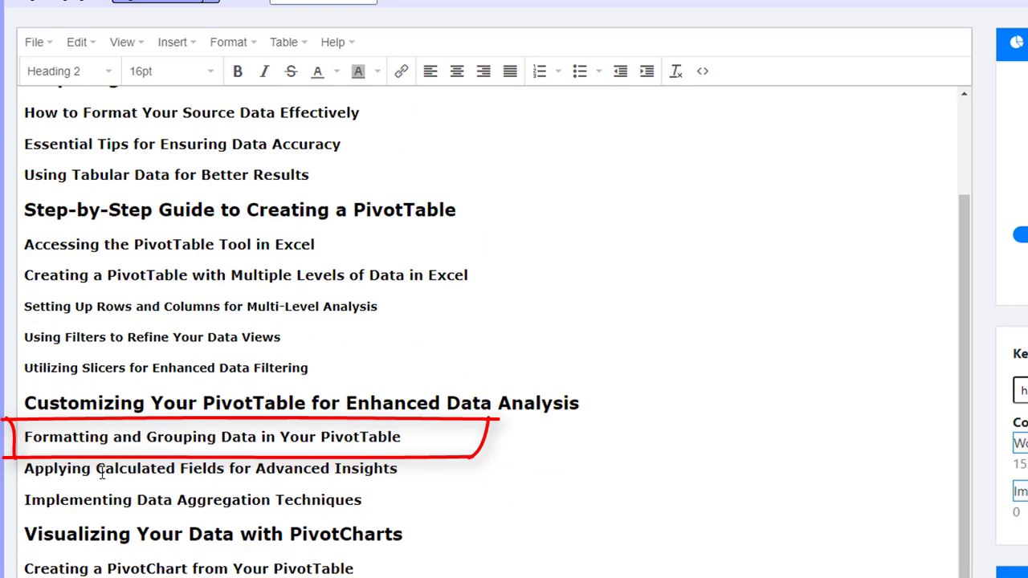
scroll(102, 474, down, 1)
scroll(101, 474, down, 3)
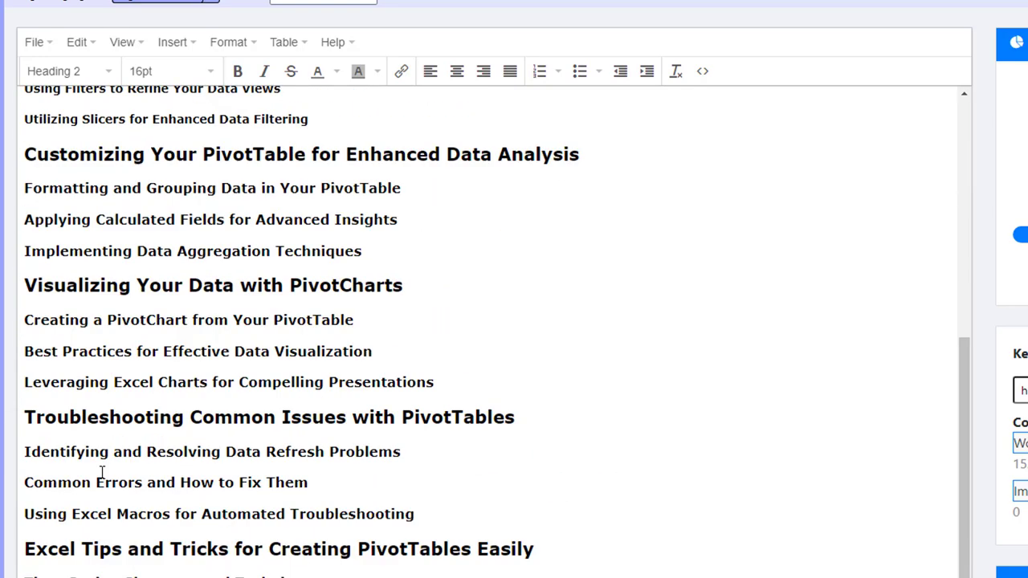
scroll(282, 489, down, 1)
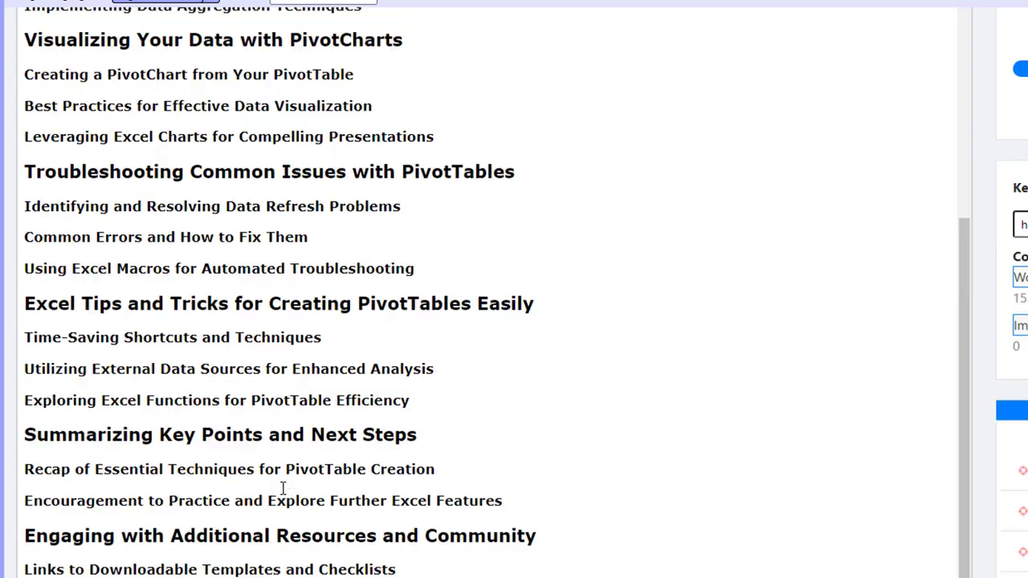
scroll(283, 488, down, 2)
scroll(283, 488, up, 5)
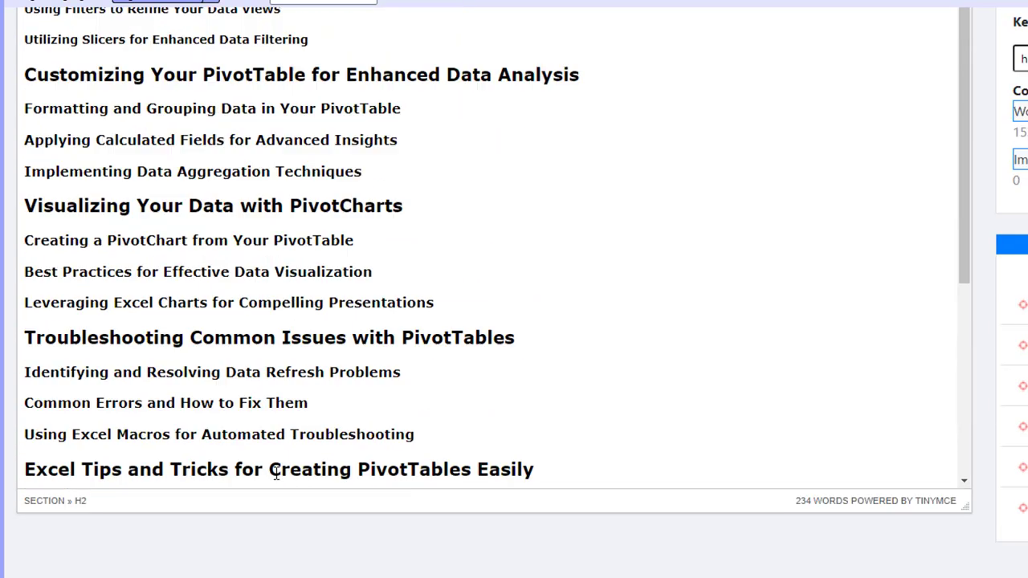
scroll(250, 406, up, 5)
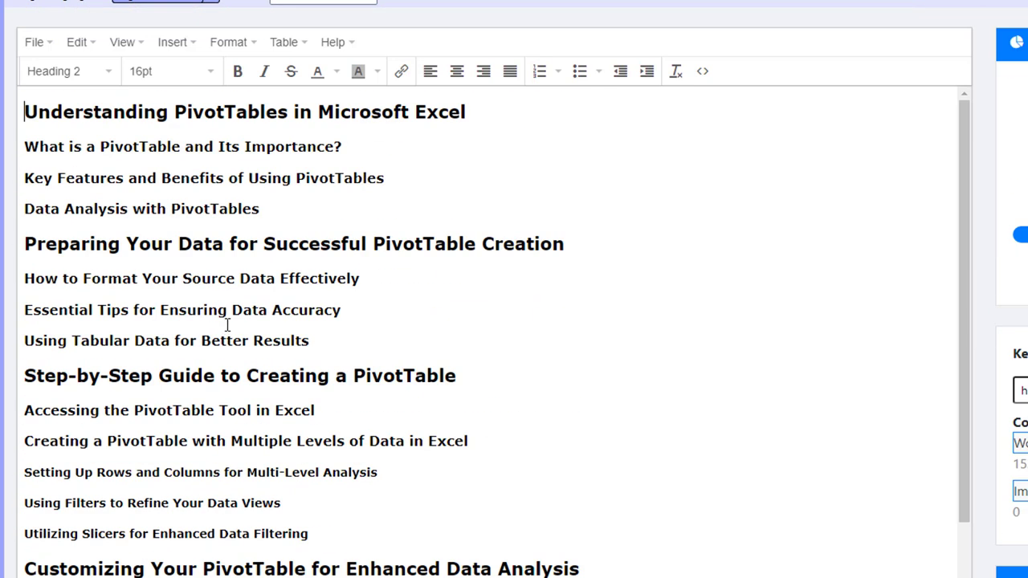
Step: Replace the entire contents of keyword_clusters.txt with the plain-text headings copied from the article editor
click(232, 310)
key(ctrl+a)
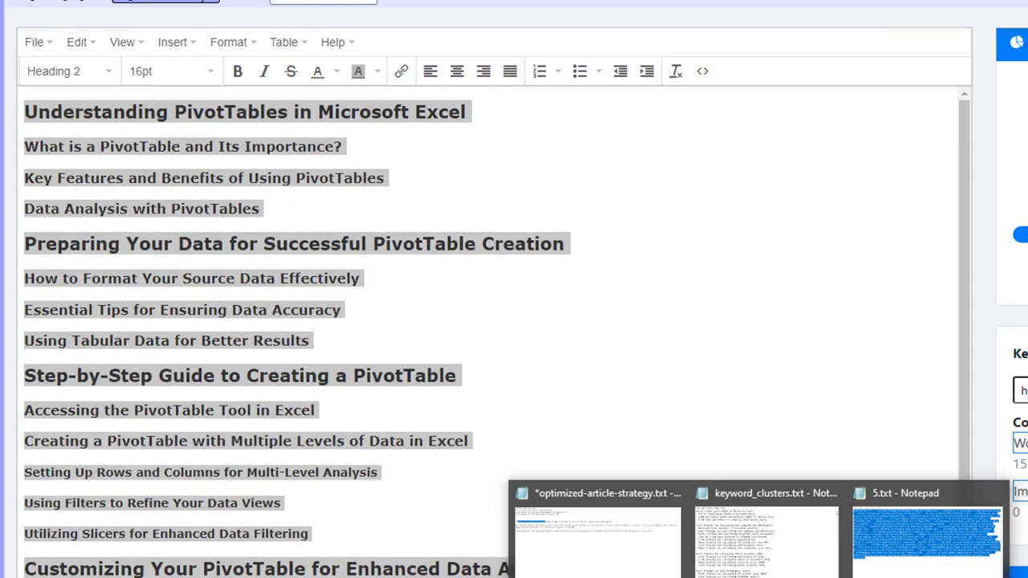
click(763, 546)
key(ctrl+a)
text(Understanding PivotTables in Microsoft Excel What is a PivotTable and Its Importance? Key Features and Benefits of Using PivotTables Data Analysis with PivotTables Preparing Your Data for Successful PivotTable Creation How to Format Your Source Data Effectively Essential Tips for Ensuring Data Accuracy Using Tabular Data for Better Results Step-by-Step Guide to Creating a PivotTable Accessing the PivotTable Tool in Excel Creating a PivotTable with Multiple Levels of Data in Excel Setting Up Rows and Columns for Multi-Level Analysis Using Filters to Refine Your Data Views Utilizing Slicers for Enhanced Data Filtering Customizing Your PivotTable for Enhanced Data Analysis Formatting and Grouping Data in Your PivotTable Applying Calculated Fields for Advanced Insights Implementing Data Aggregation Techniques Visualizing Your Data with PivotCharts Creating a PivotChart from Your PivotTable Best Practices for Effective Data Visualization Leveraging Excel Charts for Compelling Presentations Troubleshooting Common Issues with PivotTables Identifying and Resolving Data Refresh Problems Common Errors and How to Fix Them Using Excel Macros for Automated Troubleshooting Excel Tips and Tricks for Creating PivotTables Easily Time-Saving Shortcuts and Techniques Utilizing External Data Sources for Enhanced Analysis Exploring Excel Functions for PivotTable Efficiency Summarizing Key Points and Next Steps Recap of Essential Techniques for PivotTable Creation Encouragement to Practice and Explore Further Excel Features Engaging with Additional Resources and Community Links to Downloadable Templates and Checklists Invitation to Join Excel Training and Workshops Discovering Excel Tutorials and Online Courses)
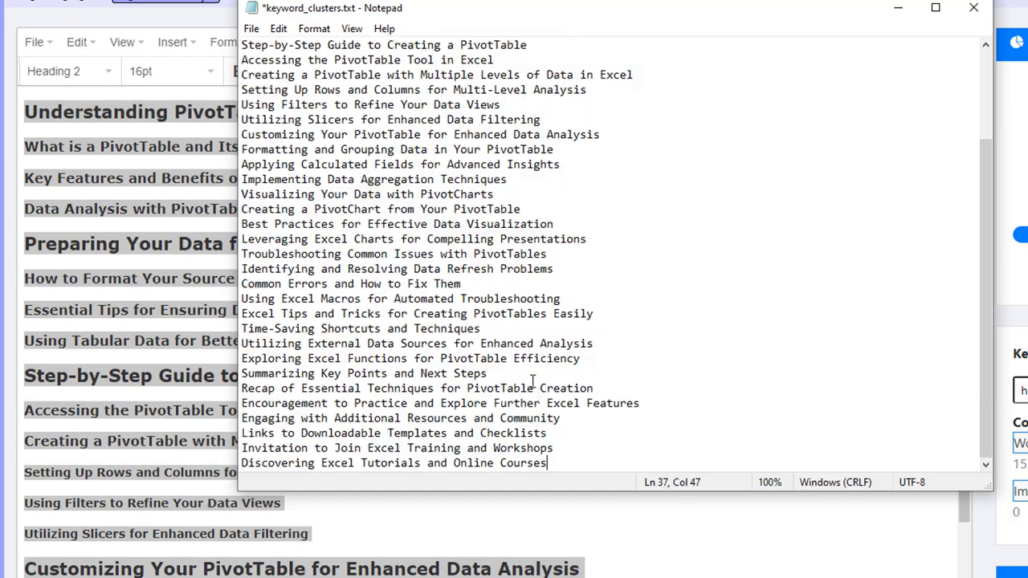
scroll(594, 373, up, 3)
Step: Move the keyword_clusters.txt window aside and show its heading list alongside the keyword groups in optimized-article-strategy.txt
click(157, 323)
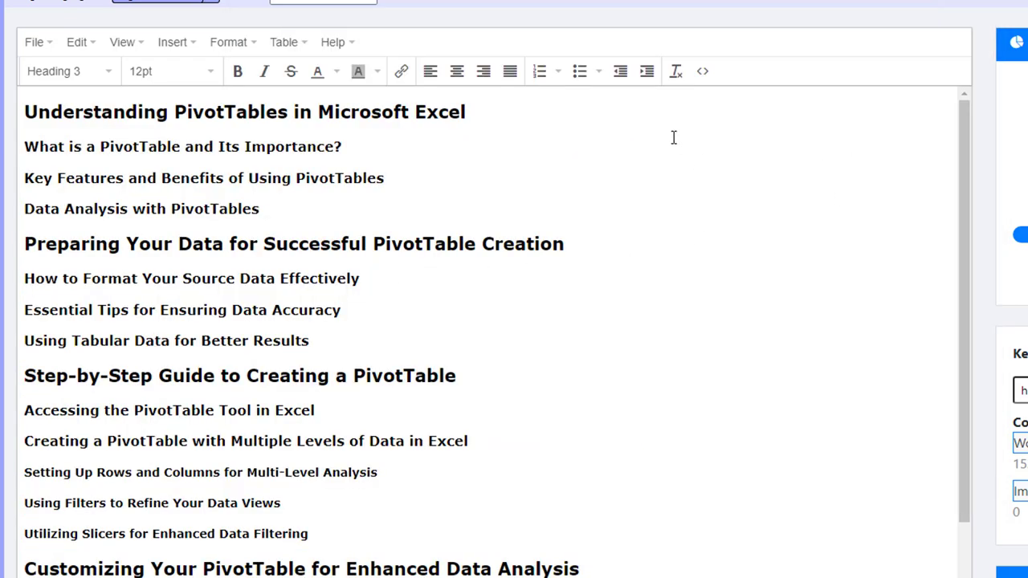
mouse_move(764, 572)
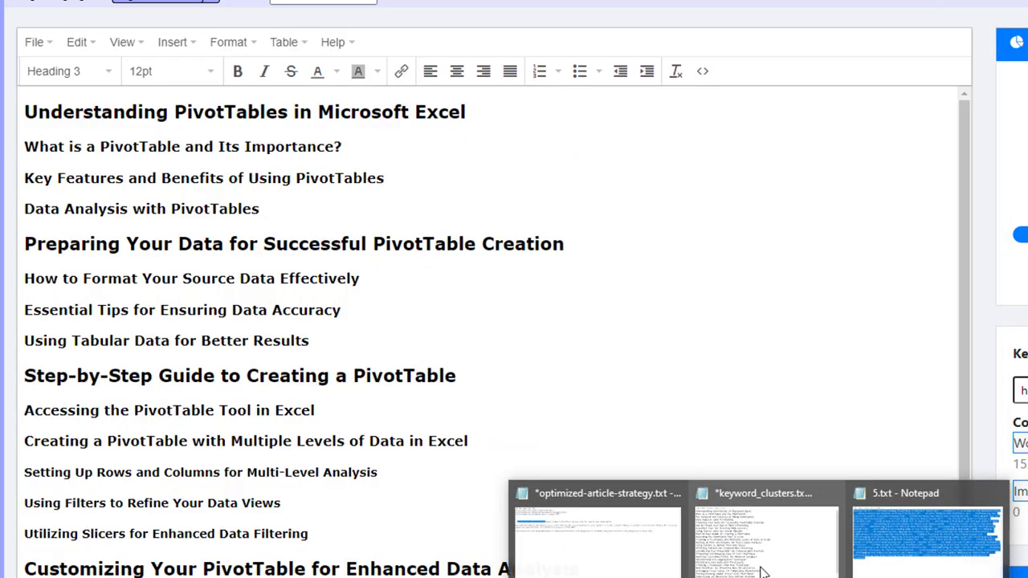
click(883, 554)
click(766, 530)
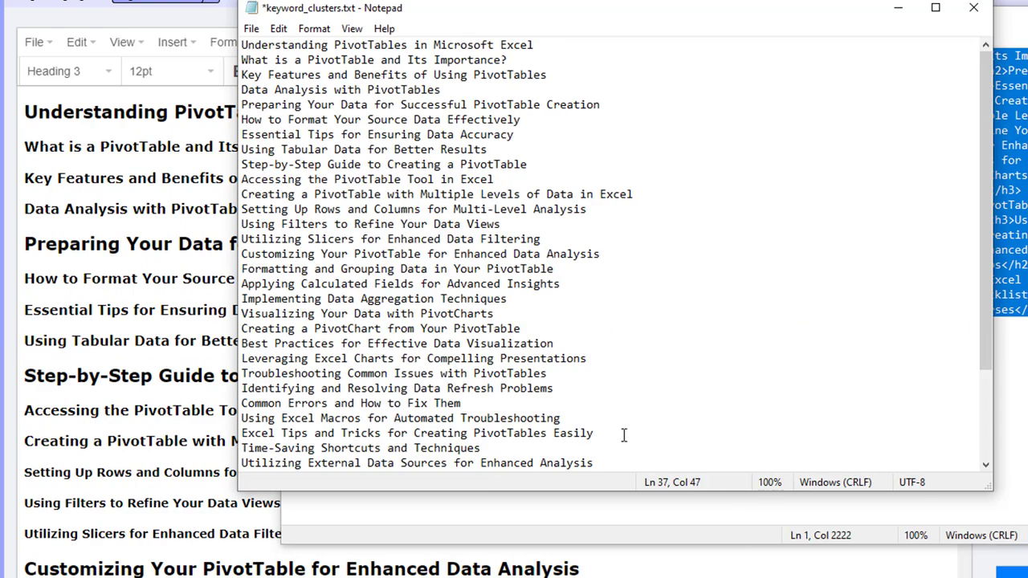
scroll(626, 409, down, 3)
scroll(627, 404, up, 3)
drag(534, 29, 885, 117)
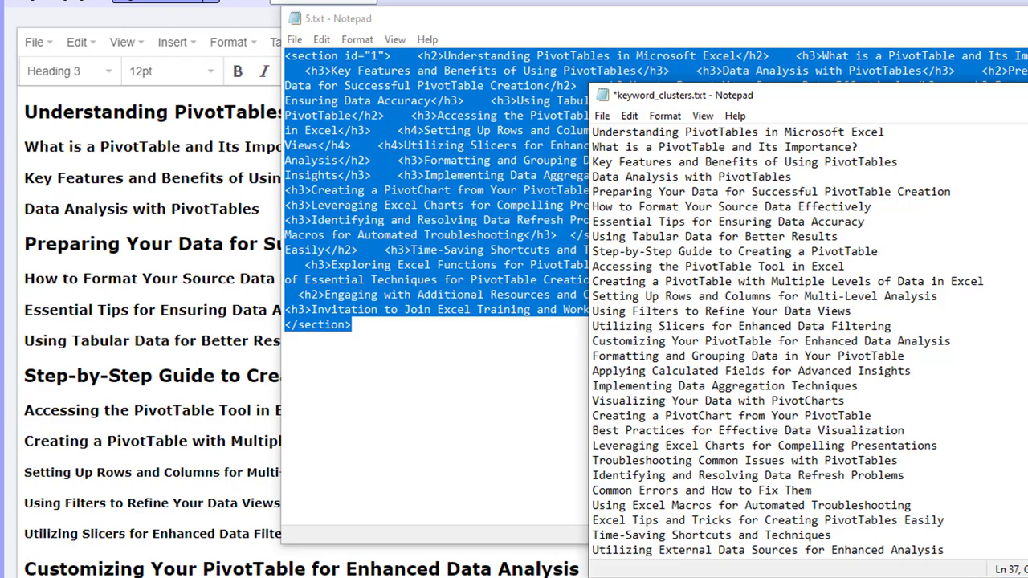
mouse_move(765, 571)
click(723, 498)
click(267, 52)
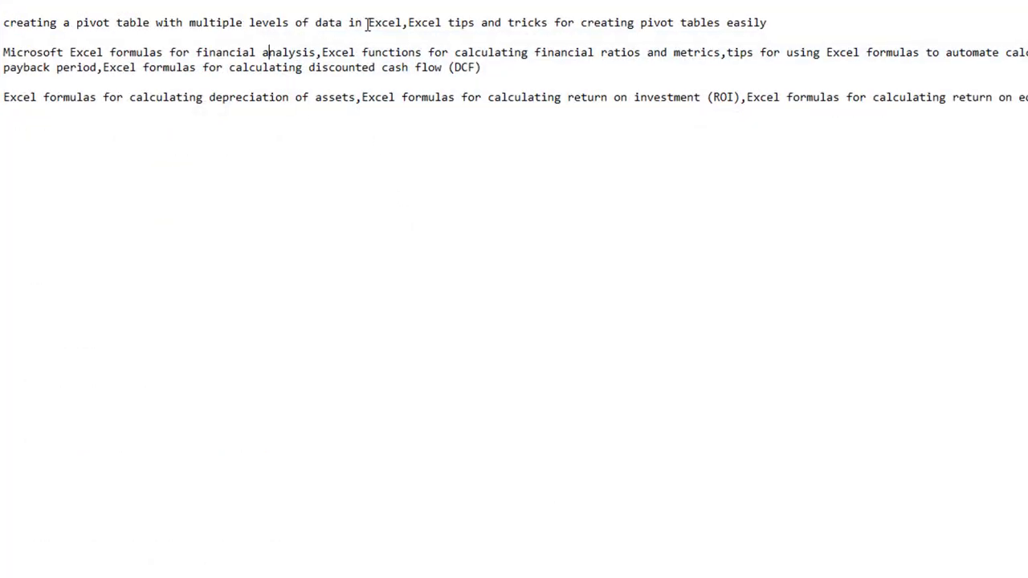
drag(402, 23, 394, 23)
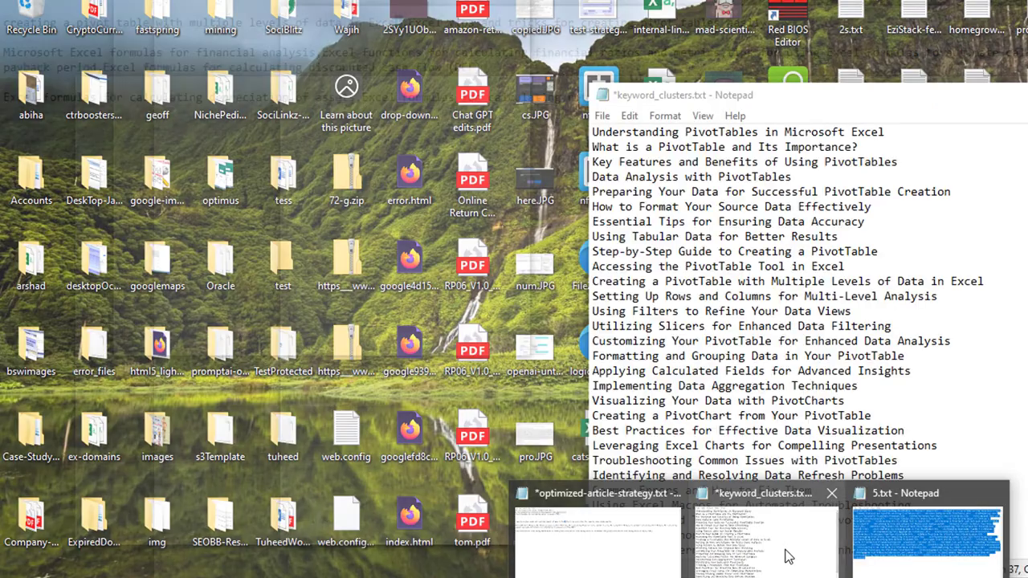
click(787, 553)
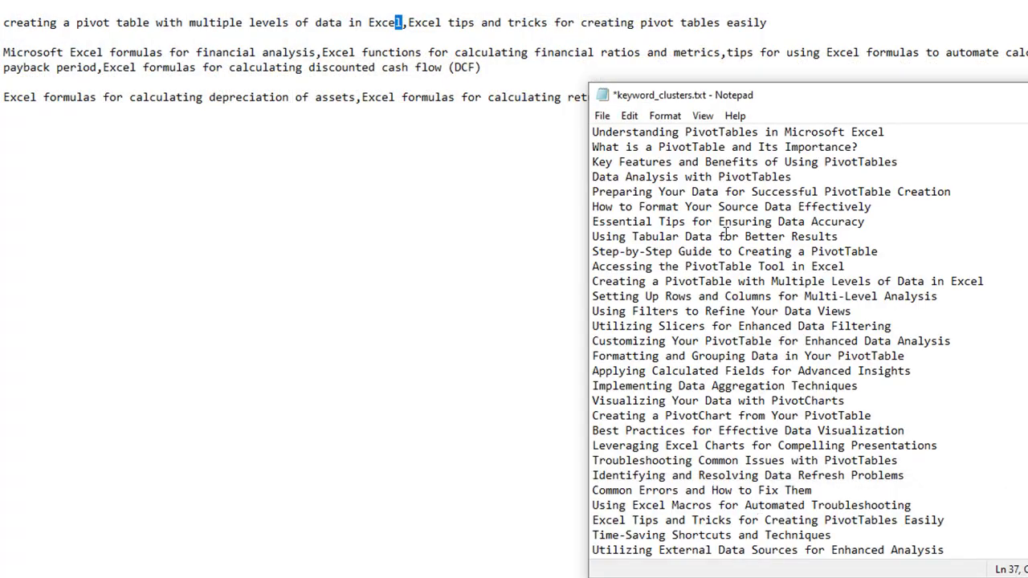
Step: Search the heading list for "multiple" and highlight the heading "Creating a PivotTable with Multiple Levels of Data in Excel"
click(625, 132)
key(ctrl+f)
text(multip)
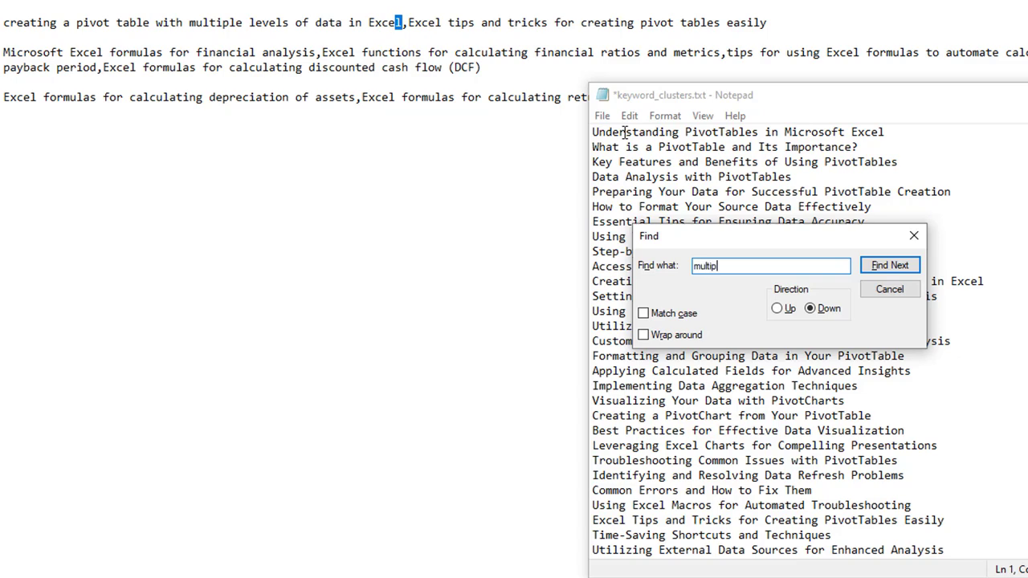
text(le)
key(Return)
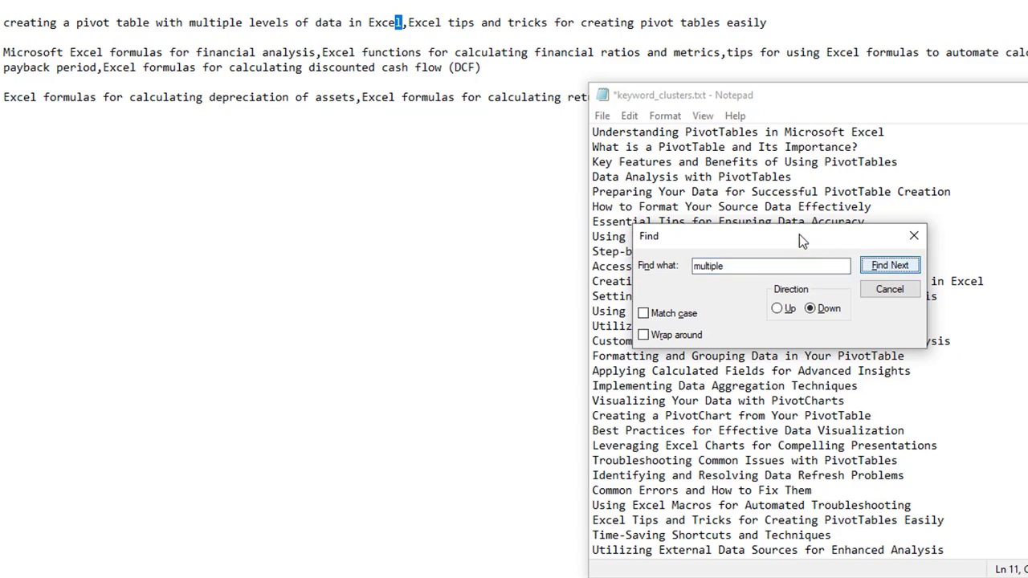
drag(787, 239, 797, 67)
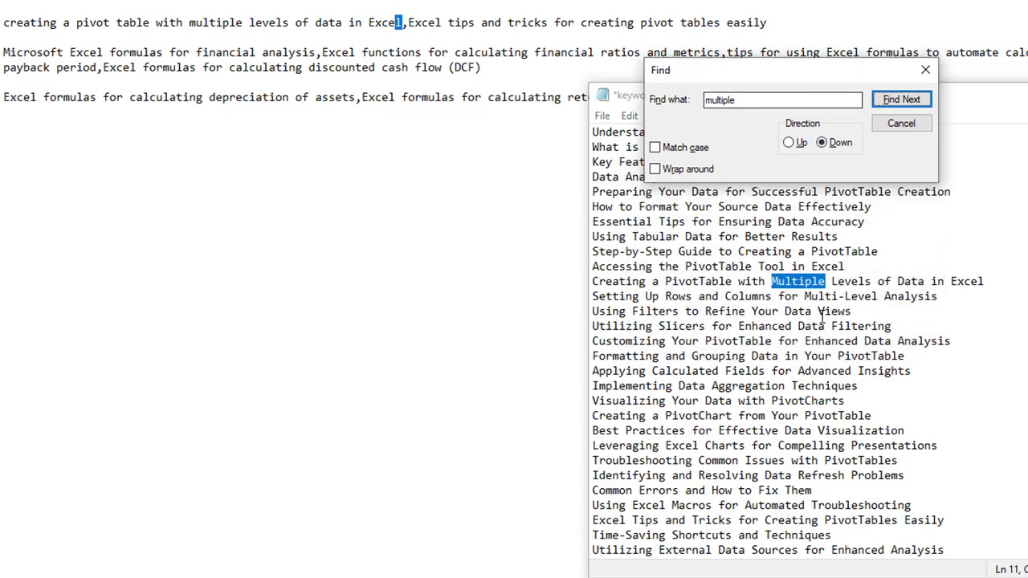
drag(595, 281, 981, 284)
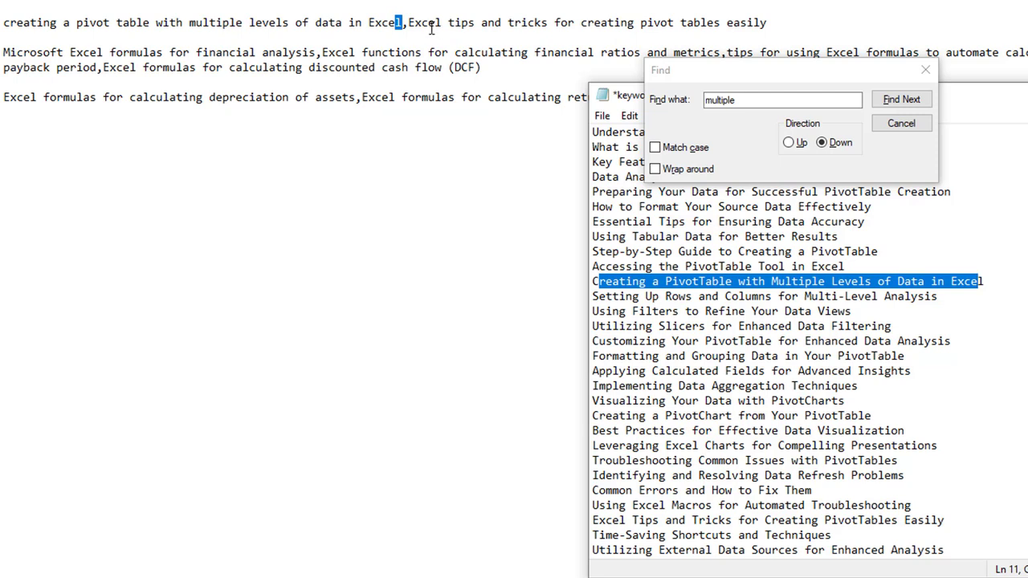
Step: Search the heading list for "tips" and check the Excel tips and tricks heading against the first keyword group
drag(755, 103, 663, 102)
text(t)
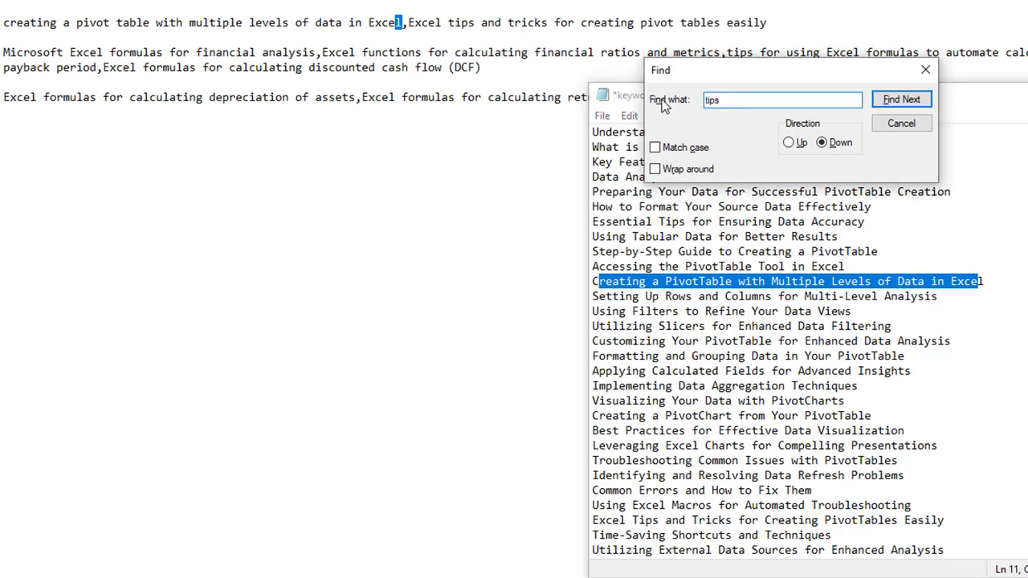
text(ips)
click(903, 99)
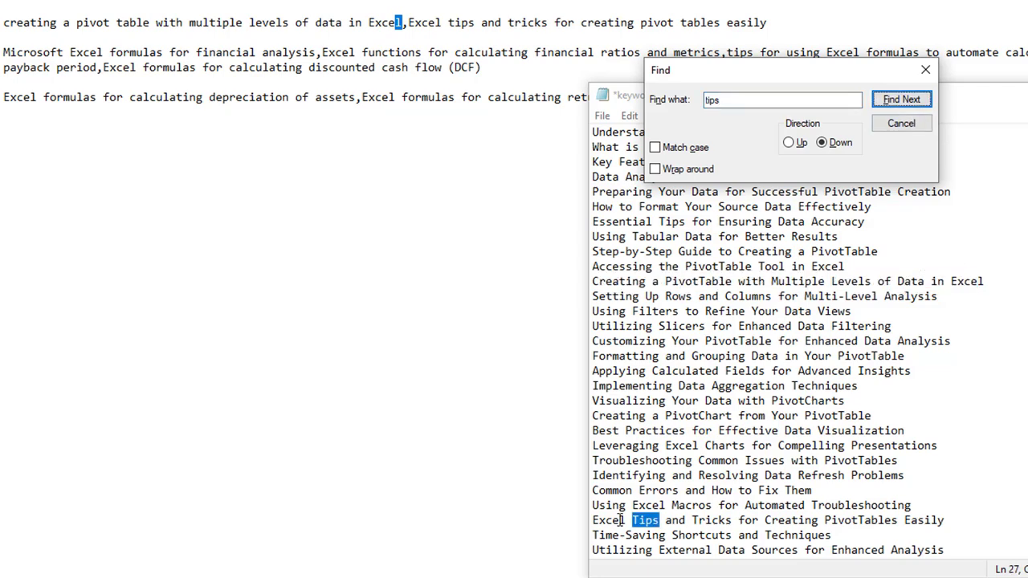
drag(793, 523, 934, 520)
click(541, 8)
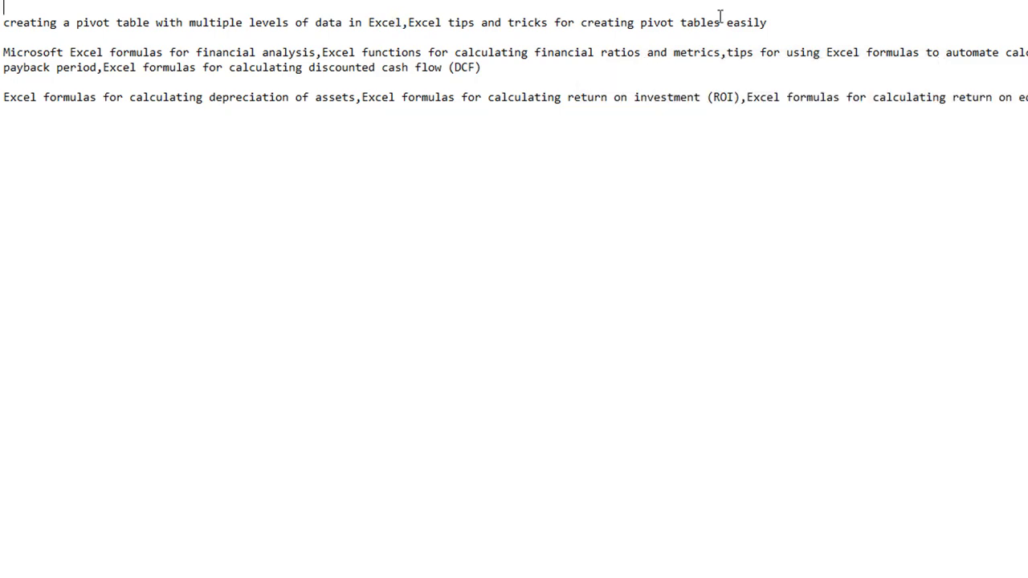
drag(771, 22, 4, 36)
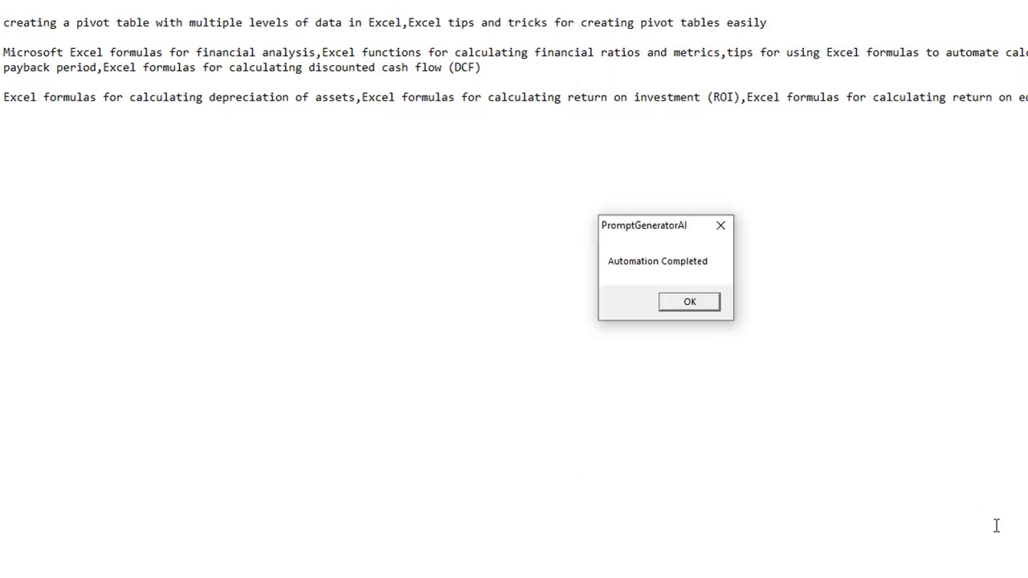
Step: Dismiss the automation completion message and review the generated PivotTable article in the editor, from introduction to FAQs, including its word count
click(688, 300)
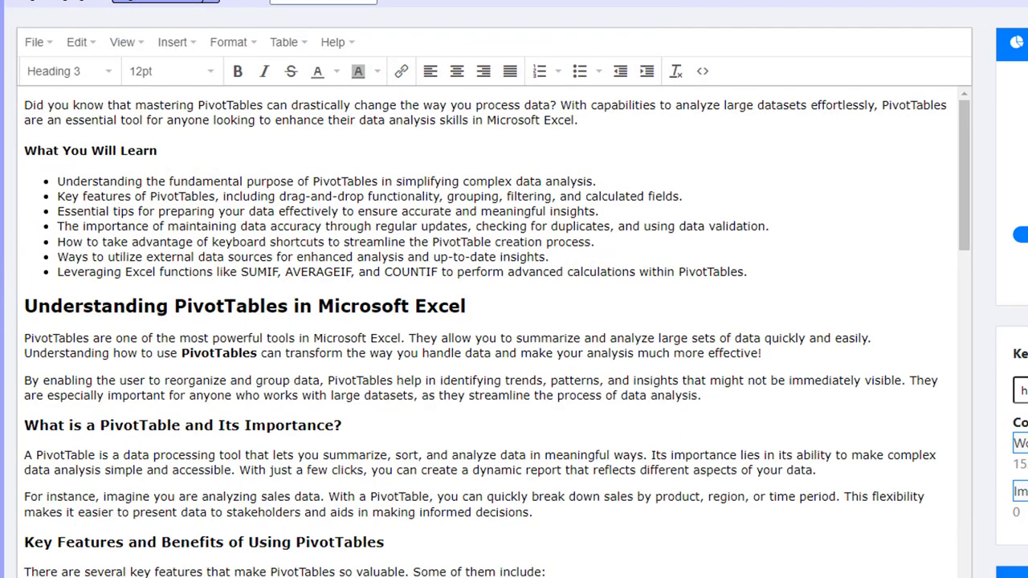
scroll(667, 449, down, 10)
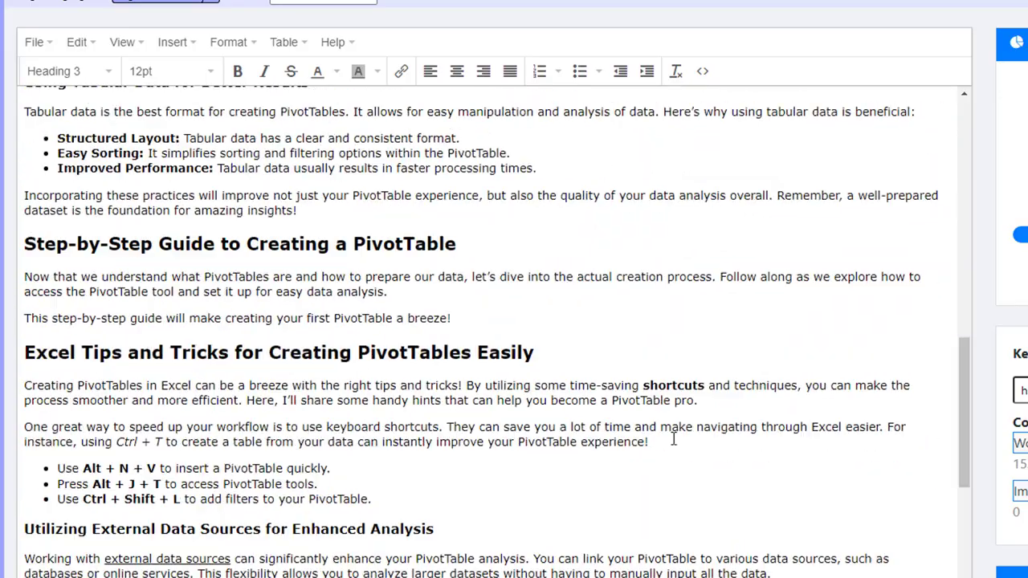
scroll(673, 440, down, 15)
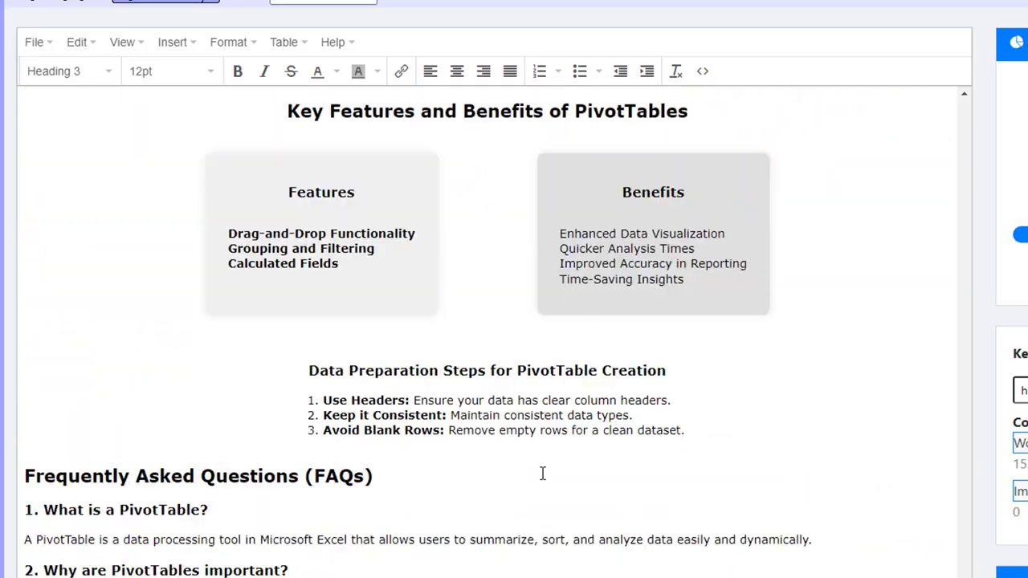
scroll(639, 406, down, 4)
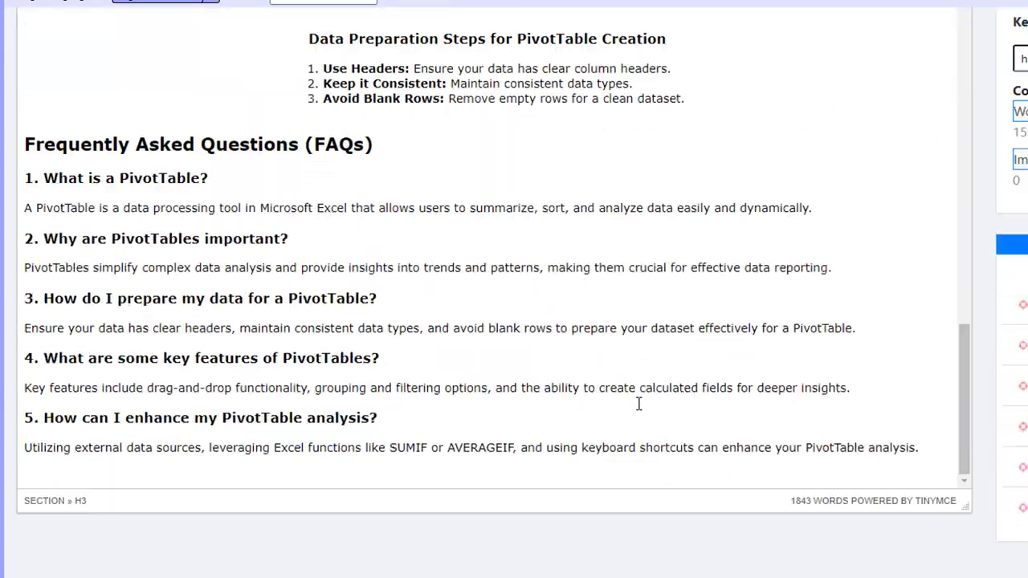
click(796, 512)
scroll(586, 506, up, 3)
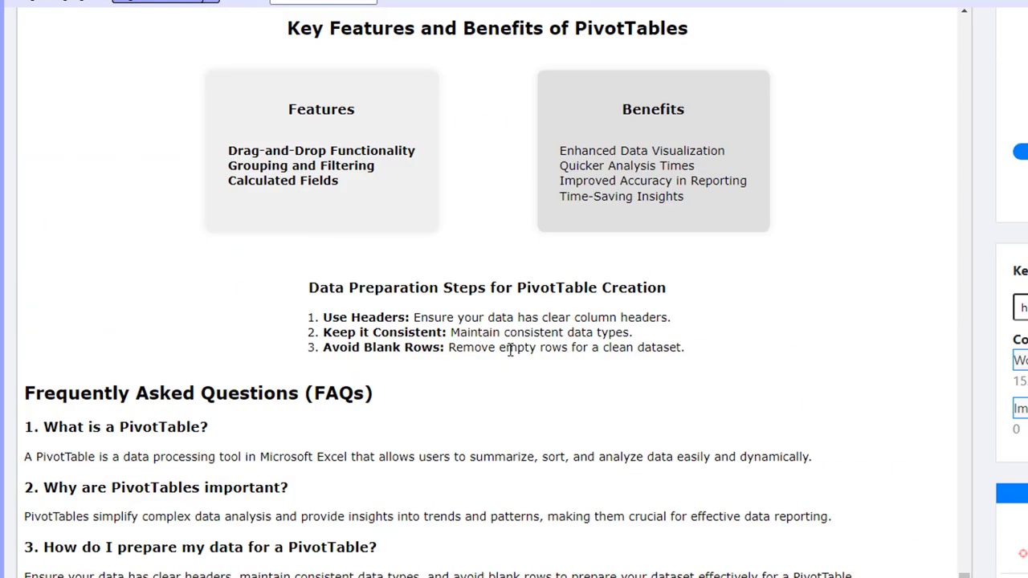
scroll(530, 345, up, 1)
scroll(518, 383, up, 10)
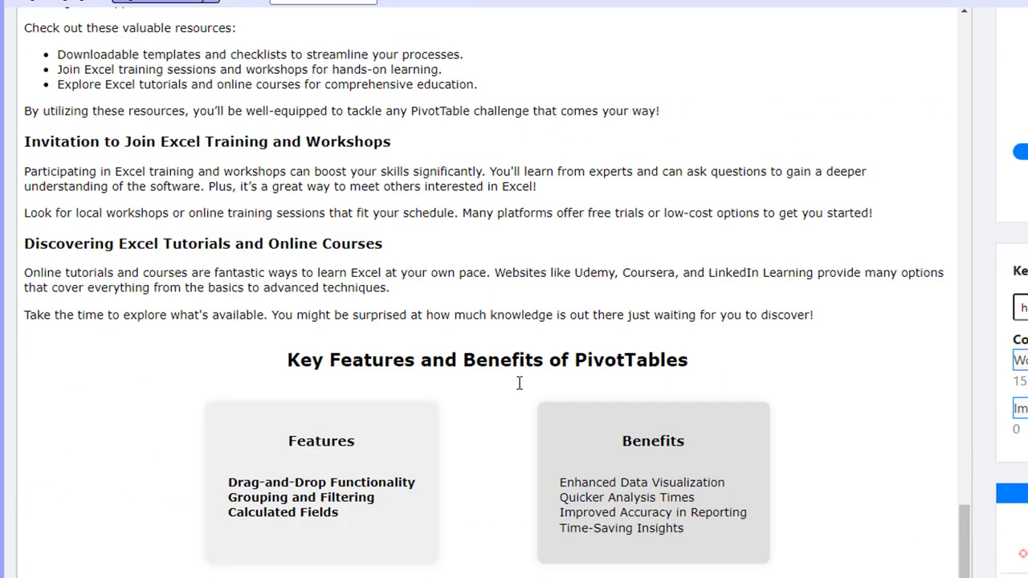
scroll(526, 389, up, 10)
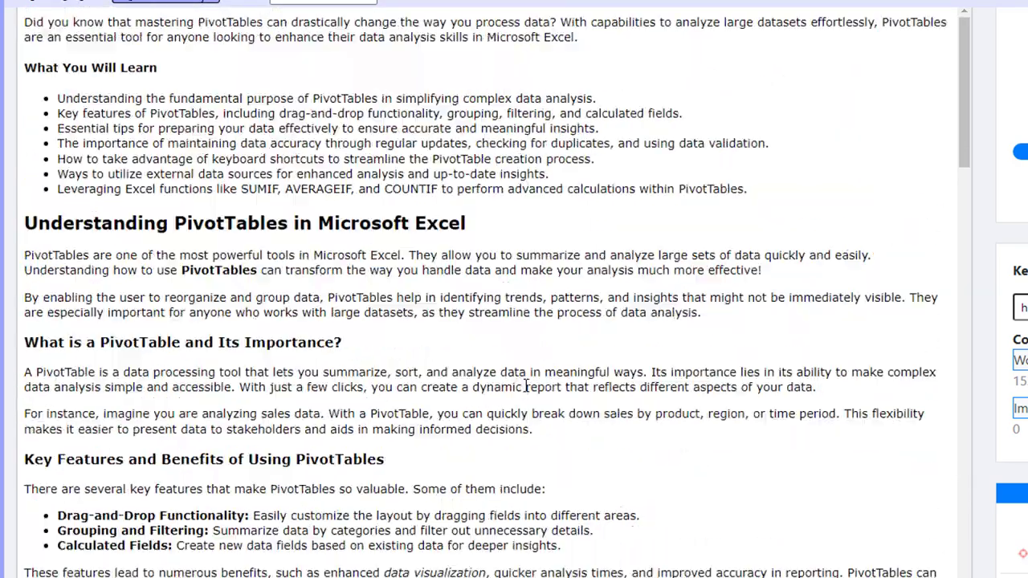
scroll(527, 378, up, 2)
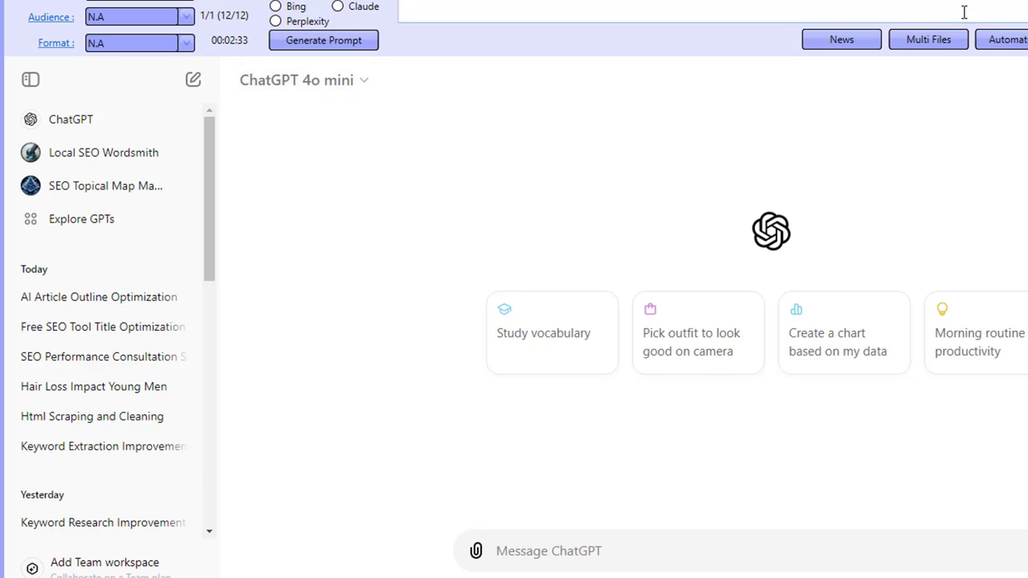
Step: Show the Automation window with its keyword "how to create pivot tables in Microsoft Excel" highlighted, and close it
click(1003, 42)
drag(558, 119, 432, 112)
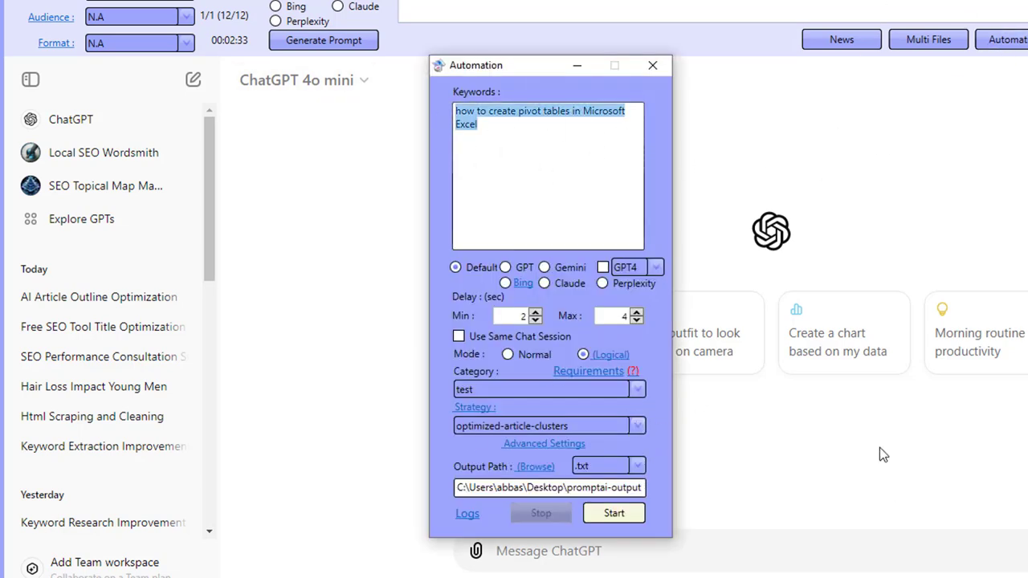
click(652, 66)
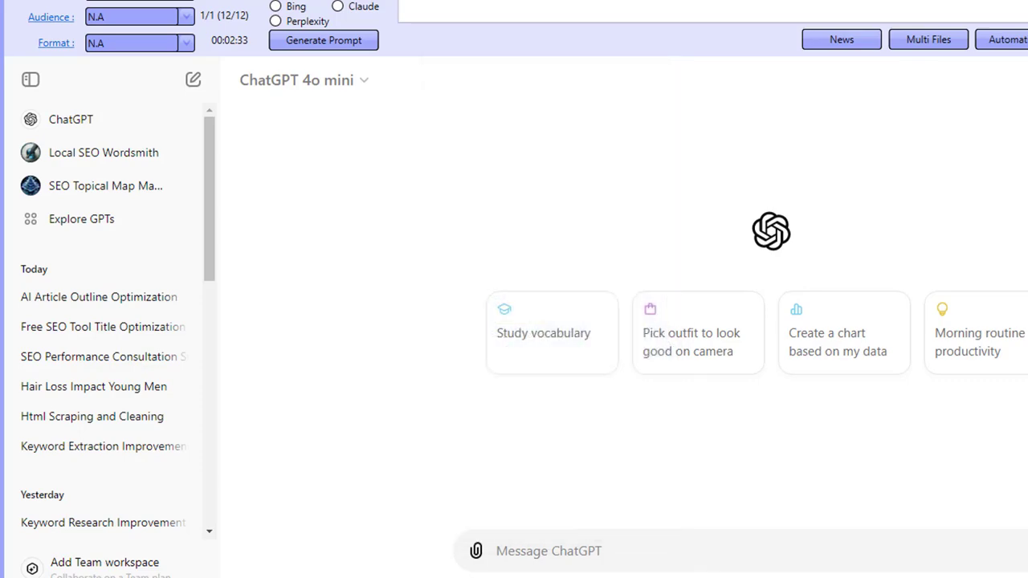
Step: Switch to the keyword_clusters workbook in Excel and look over the main keywords and their combined related-keyword groups
mouse_move(608, 577)
click(647, 522)
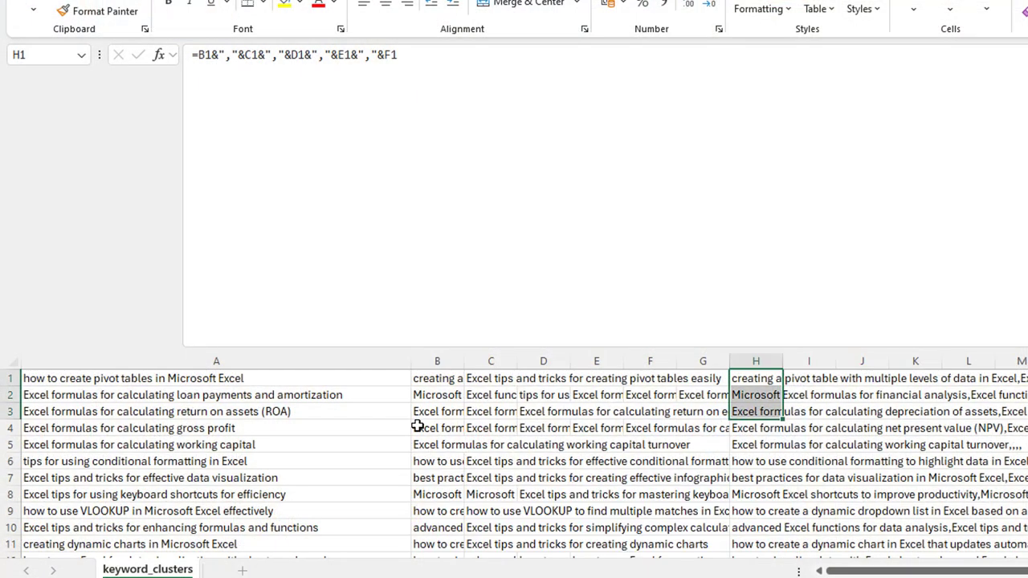
scroll(416, 427, down, 3)
scroll(676, 484, up, 3)
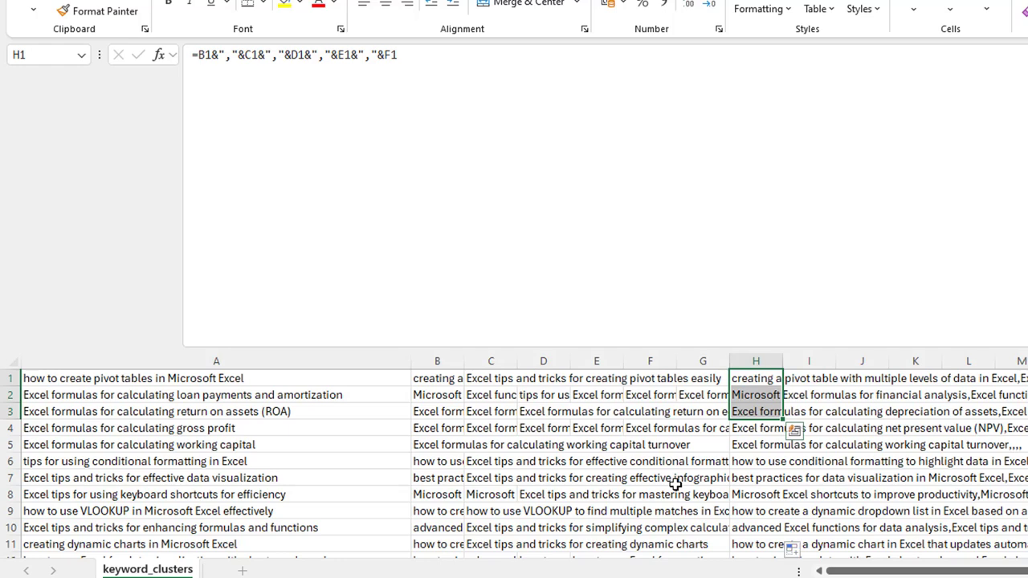